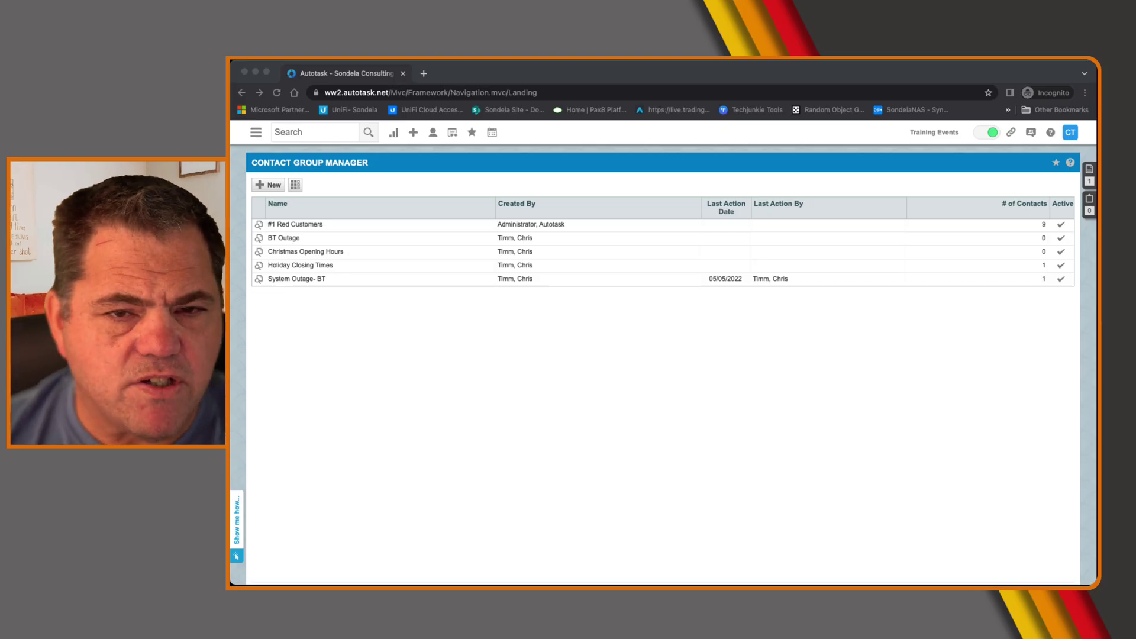
- Open Admin > Resources (Users) and filter the list by your own surname
{"action": "left_click", "coordinate": [256, 133]}
{"action": "mouse_move", "coordinate": [283, 289]}
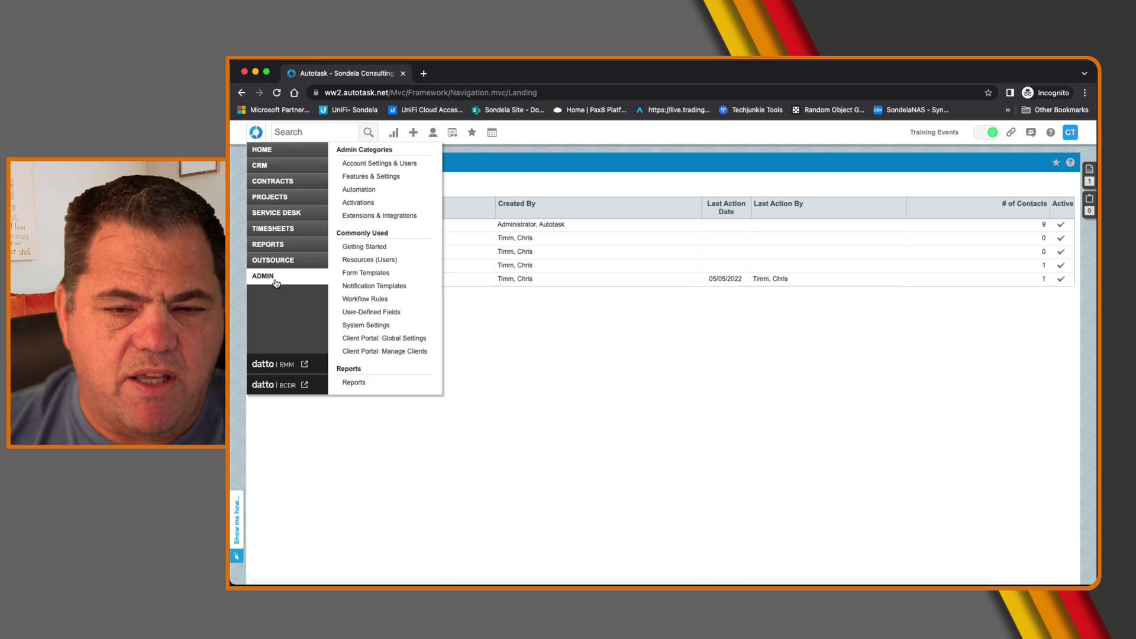
{"action": "left_click", "coordinate": [376, 265]}
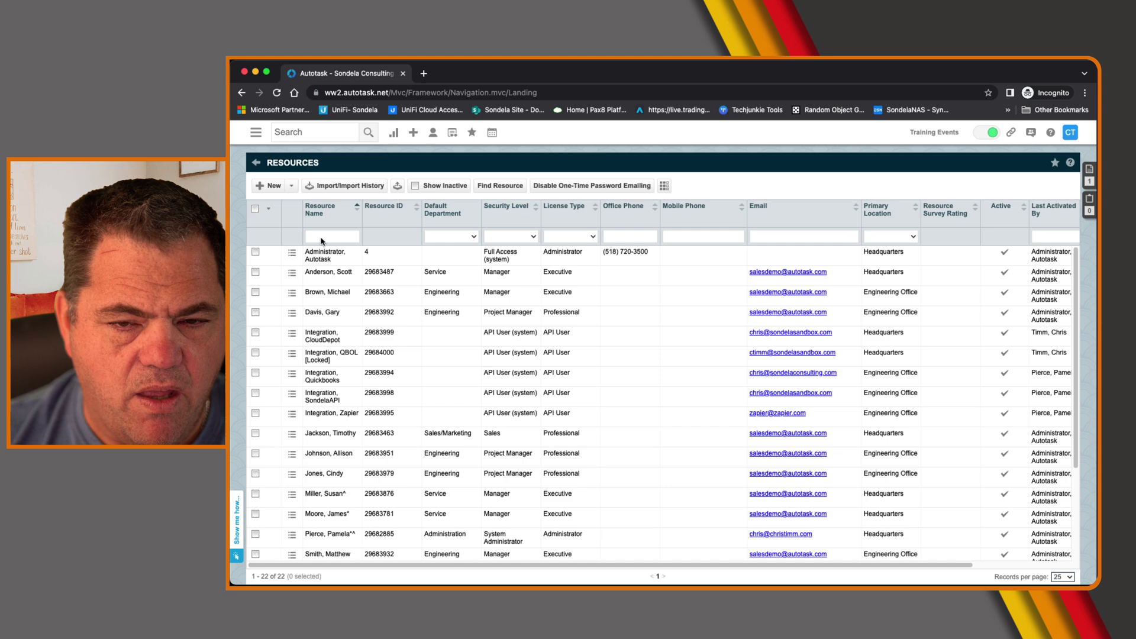
{"action": "left_click", "coordinate": [322, 239]}
{"action": "type", "text": "Timm"}
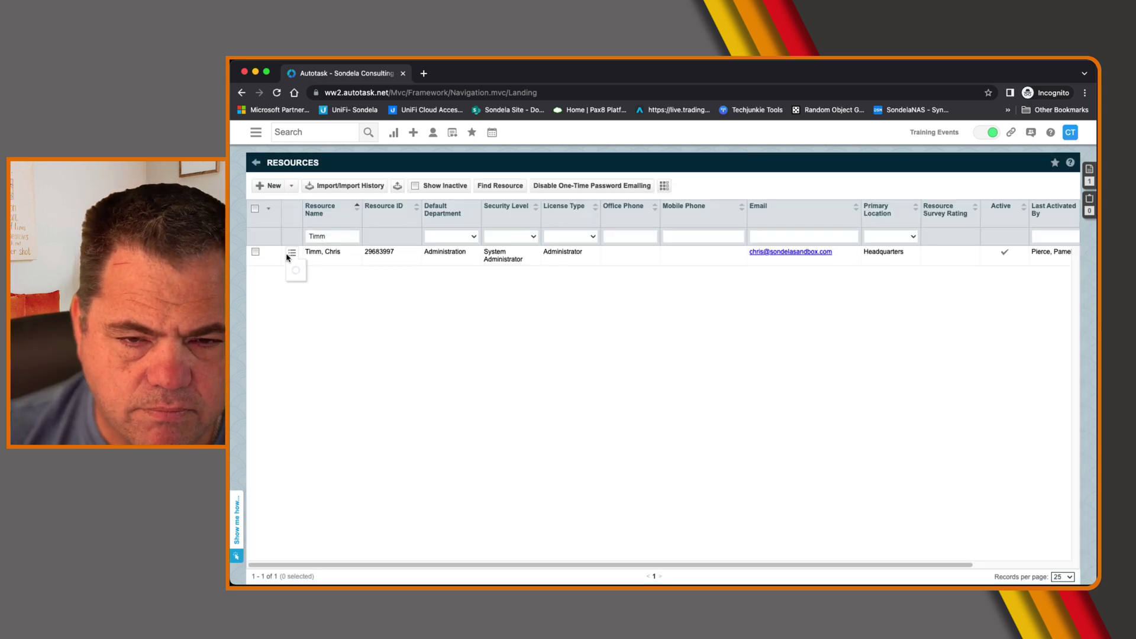
- Edit that resource, confirm 'Allow Resource to send bulk emails' on Security, then save and close
{"action": "left_click", "coordinate": [292, 253]}
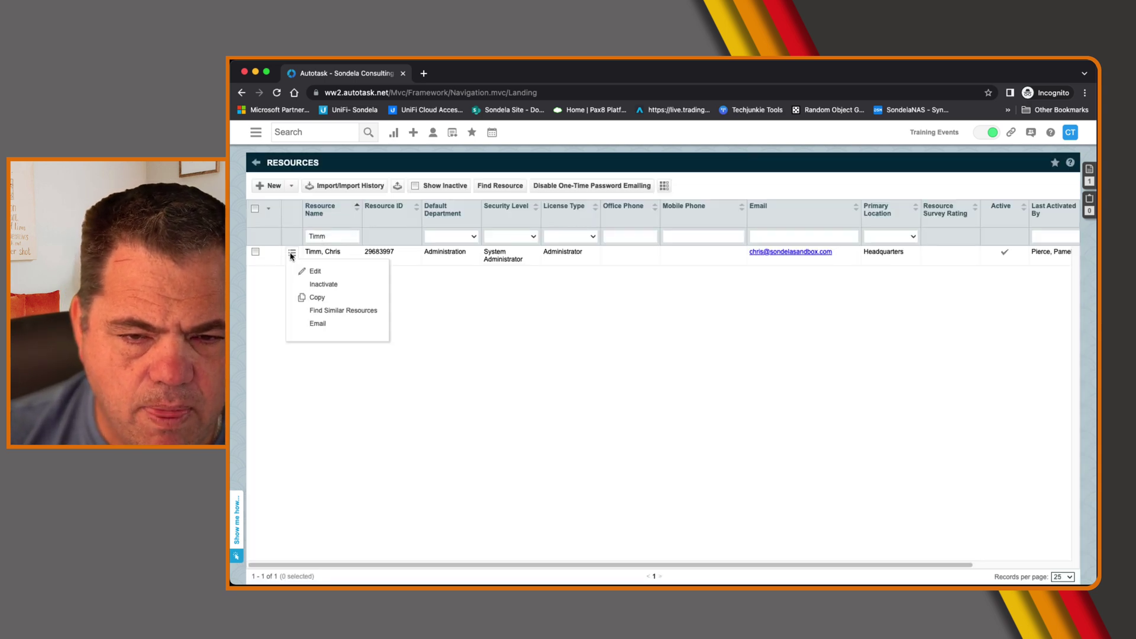
{"action": "left_click", "coordinate": [310, 274]}
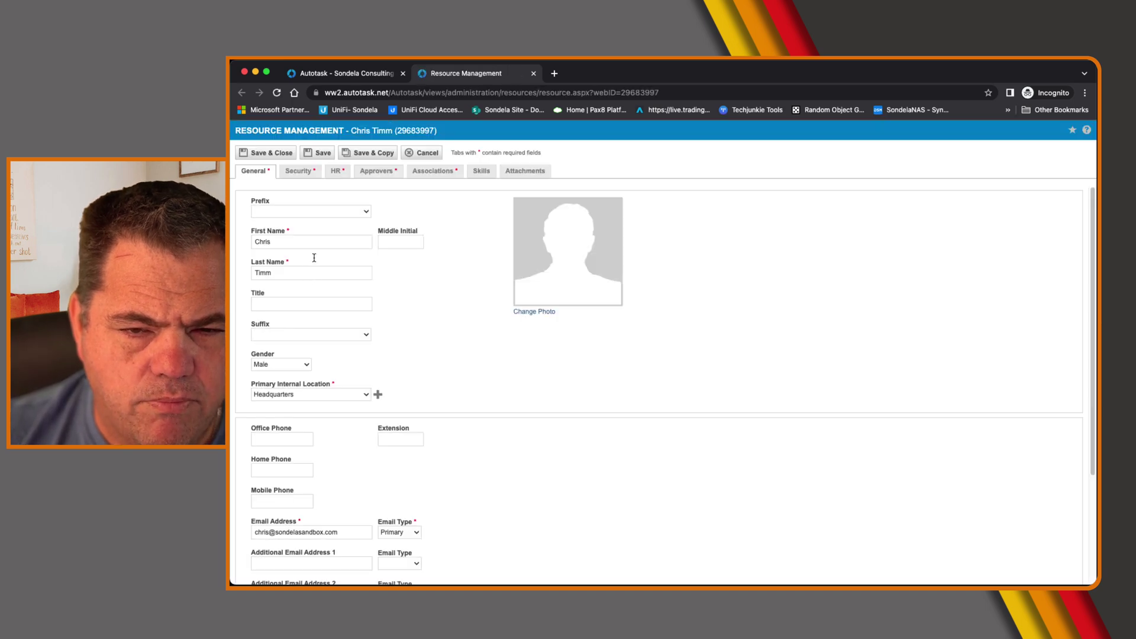
{"action": "left_click", "coordinate": [299, 172]}
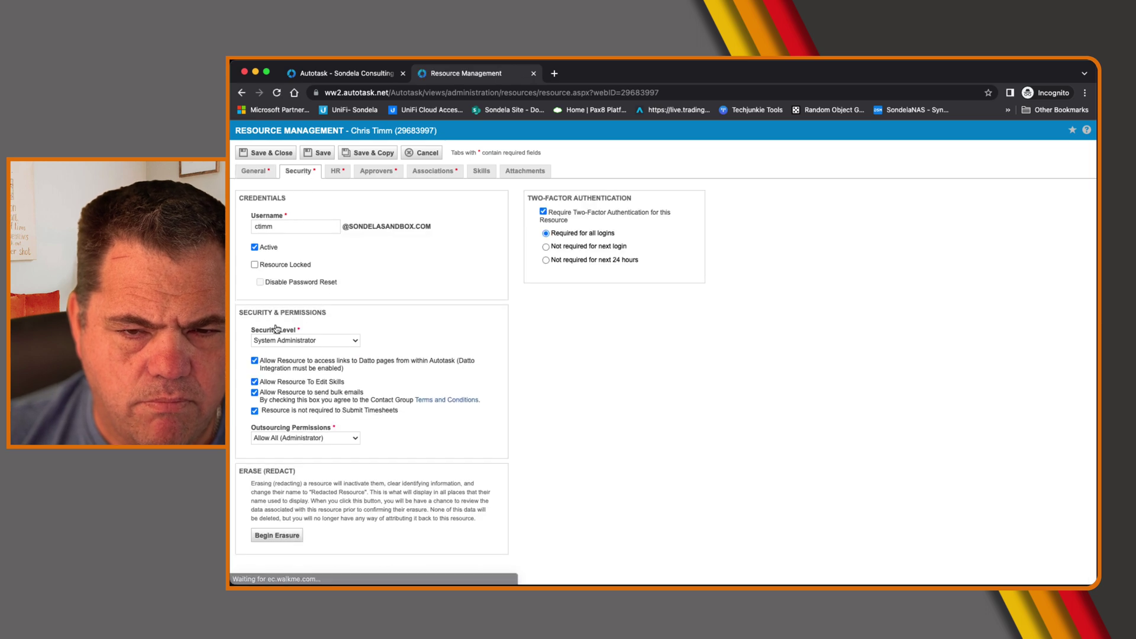
{"action": "left_click_drag", "start_coordinate": [265, 394], "coordinate": [366, 414]}
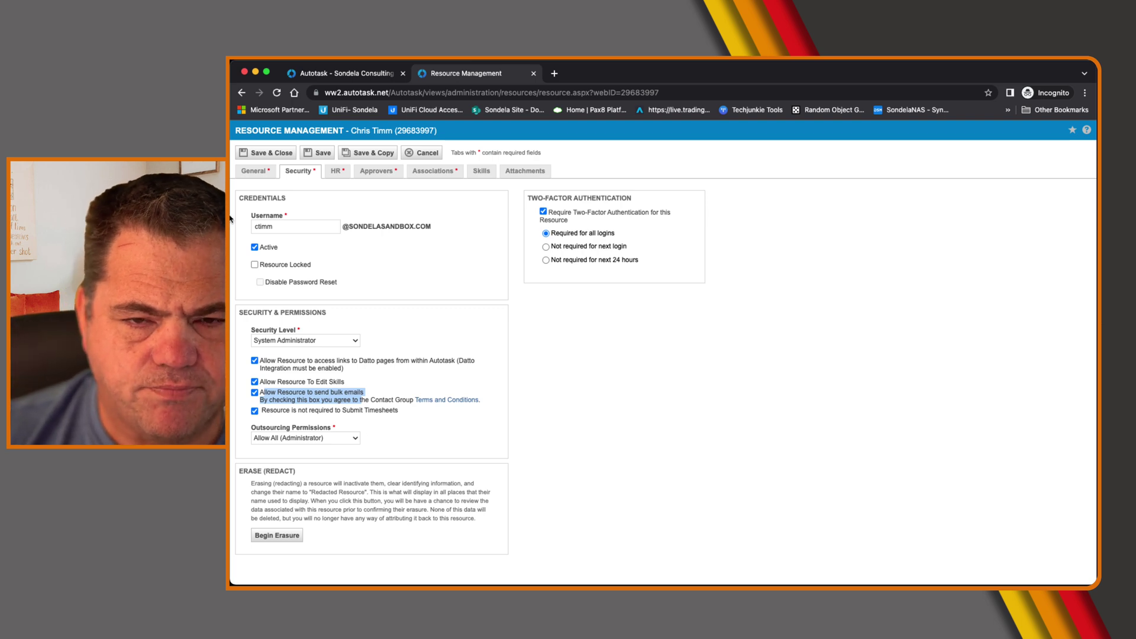
{"action": "left_click", "coordinate": [276, 156]}
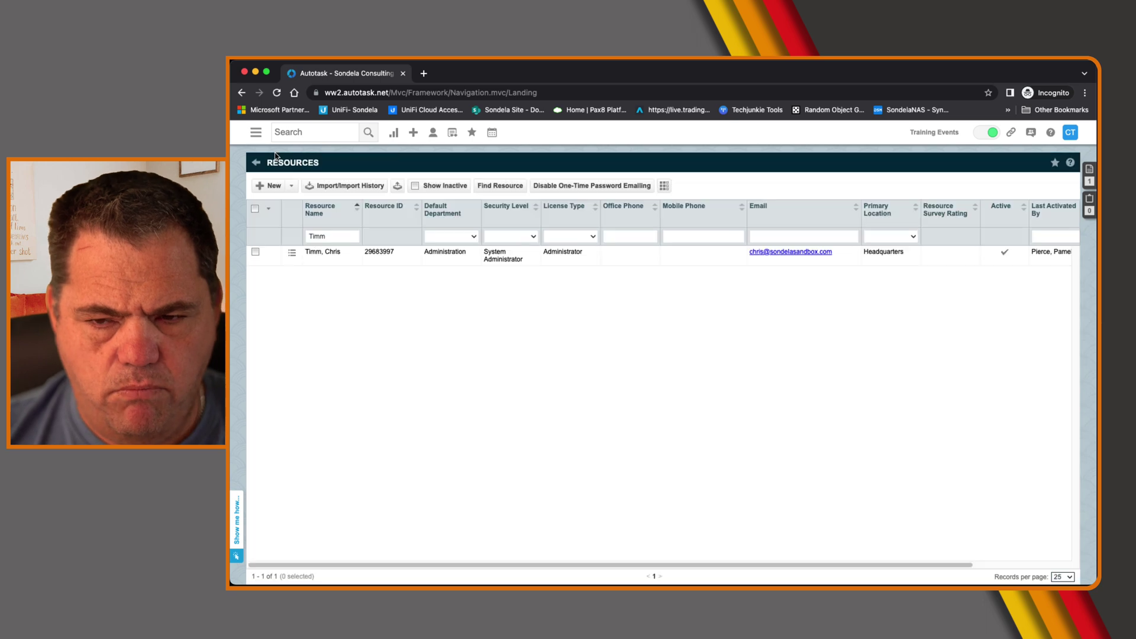
- Go to CRM > Notify Your Contacts > Contact Action Templates
{"action": "left_click", "coordinate": [256, 135]}
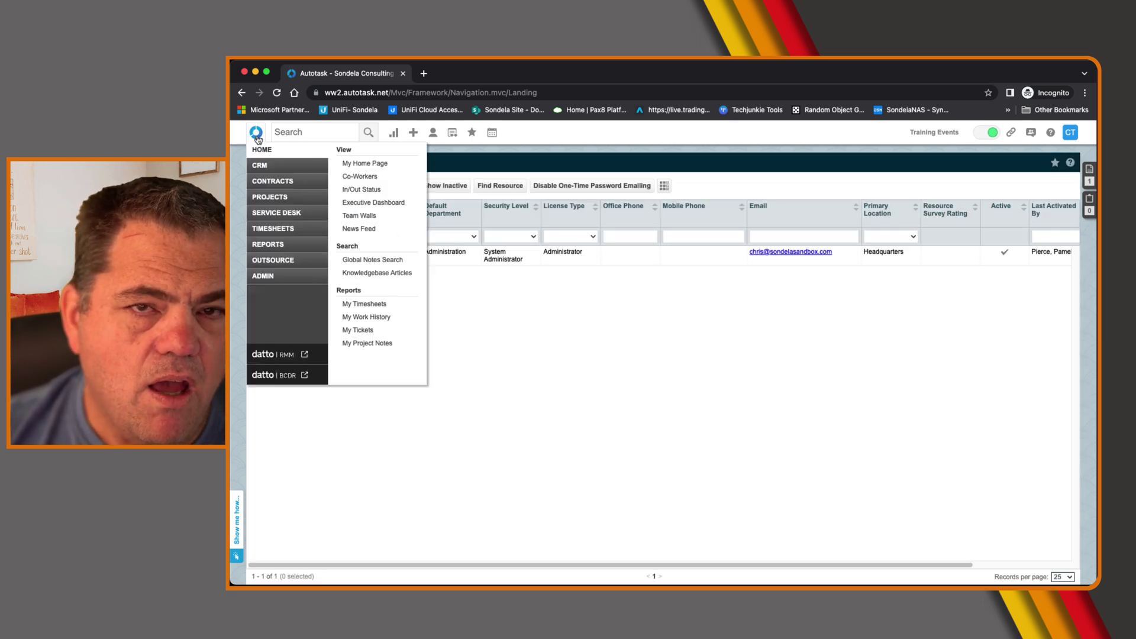
{"action": "mouse_move", "coordinate": [265, 167]}
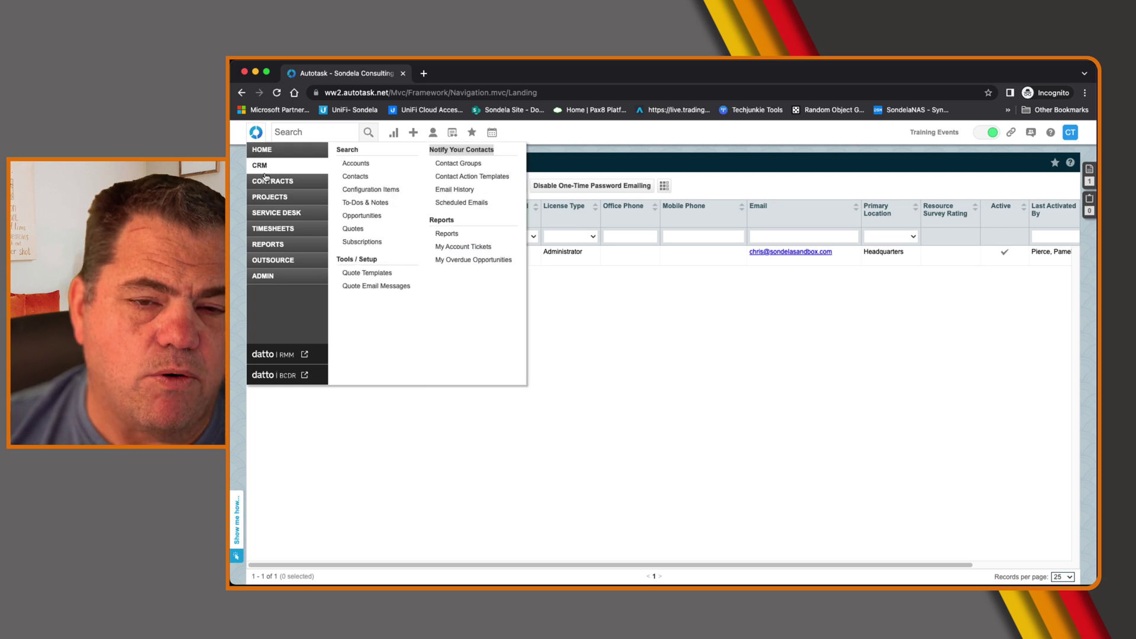
{"action": "left_click", "coordinate": [485, 177]}
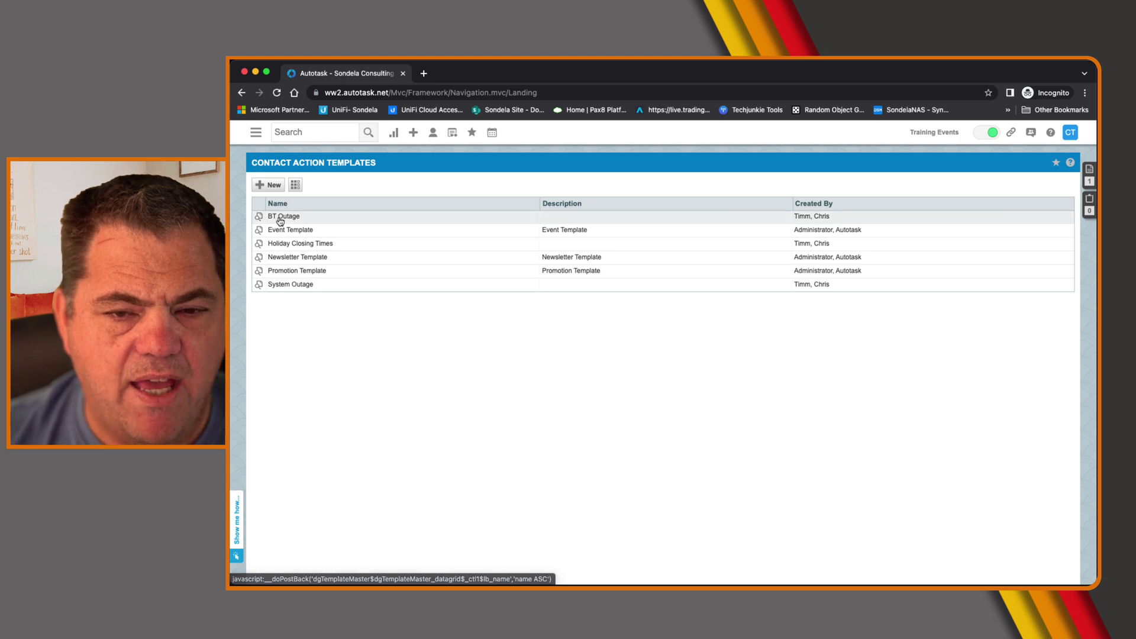
- Start a new contact action template named BT1 with E-MAIL ticked
{"action": "left_click", "coordinate": [276, 187]}
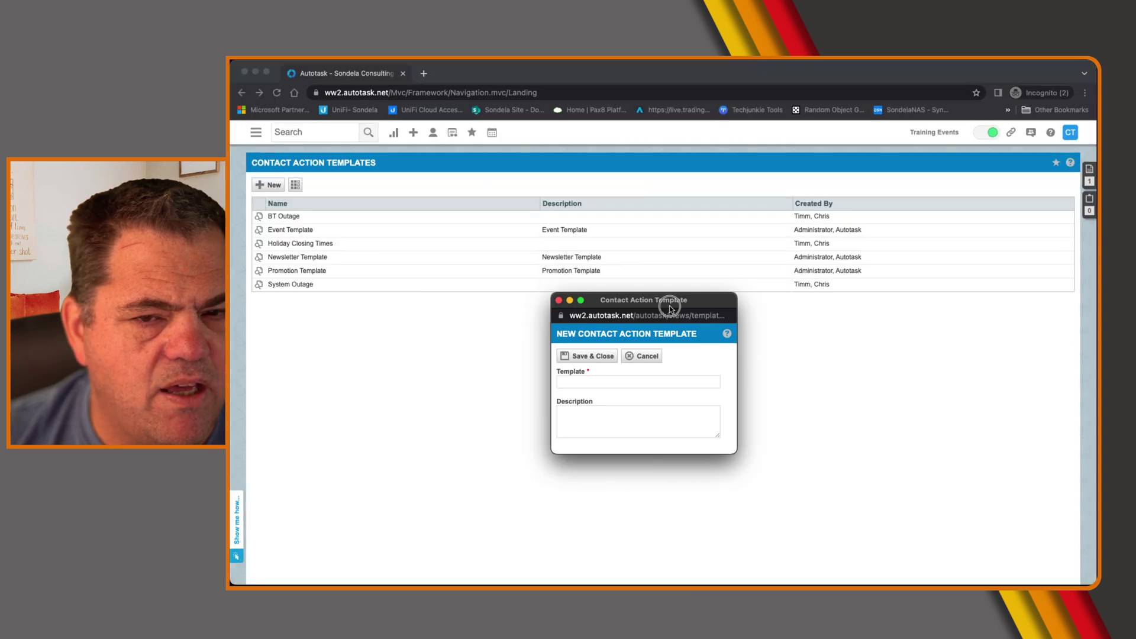
{"action": "left_click_drag", "start_coordinate": [662, 305], "coordinate": [529, 287]}
{"action": "left_click", "coordinate": [461, 361]}
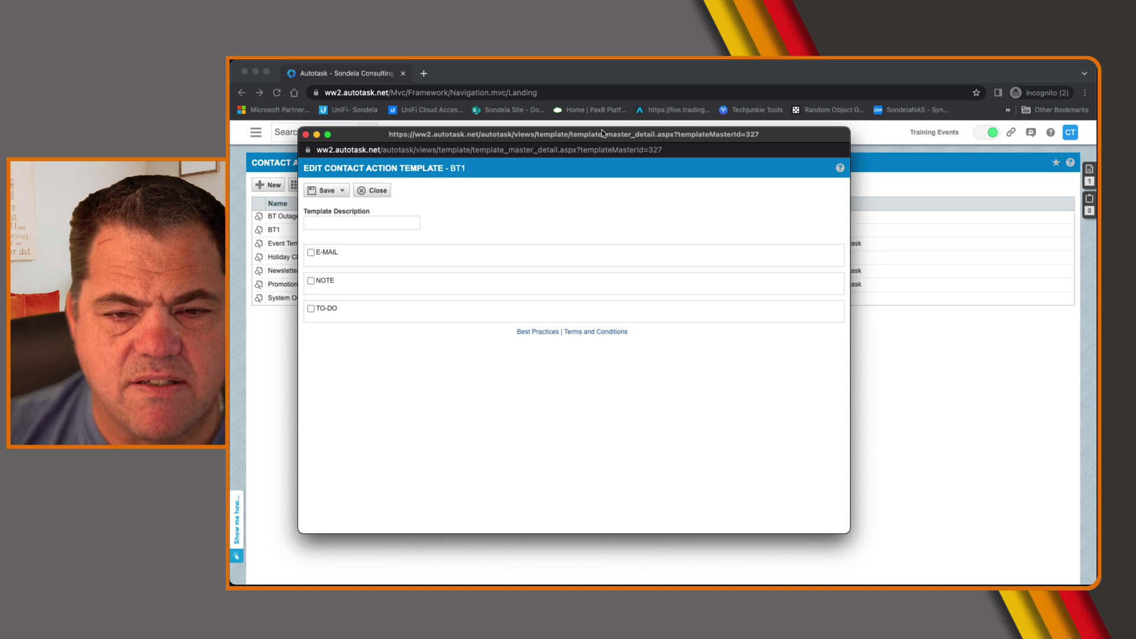
{"action": "left_click", "coordinate": [310, 252]}
- Give the email subject 'BT Outage' and body text 'BT OUtage' at 18 pt
{"action": "left_click", "coordinate": [381, 322]}
{"action": "type", "text": "BT Outage"}
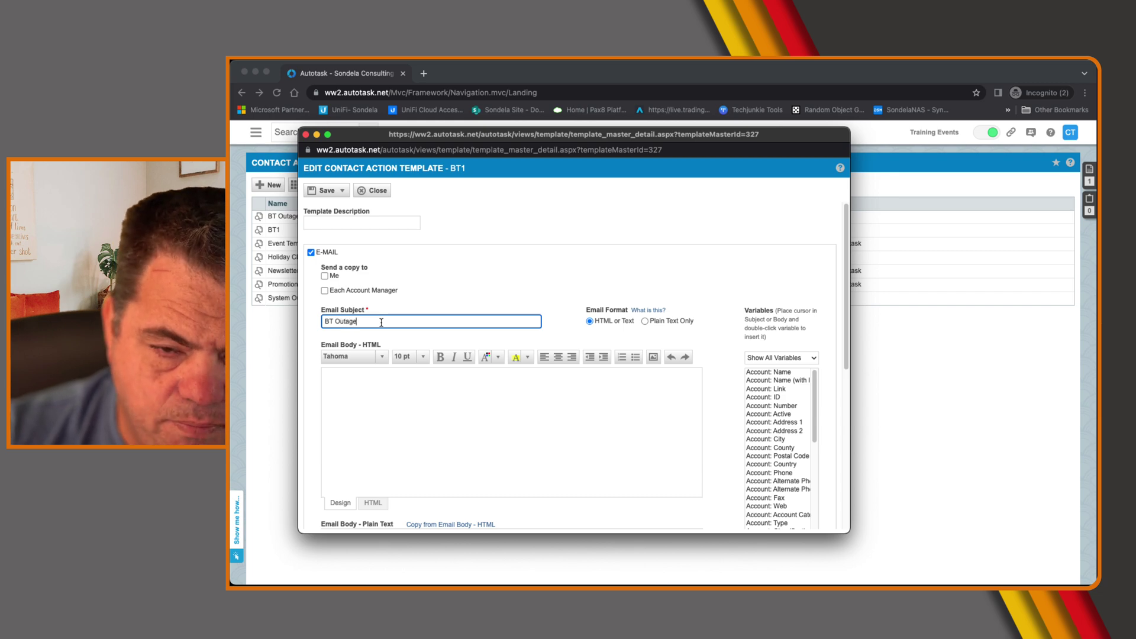
{"action": "key", "text": "Tab"}
{"action": "key", "text": "Tab"}
{"action": "key", "text": "Tab"}
{"action": "key", "text": "Tab"}
{"action": "key", "text": "Tab"}
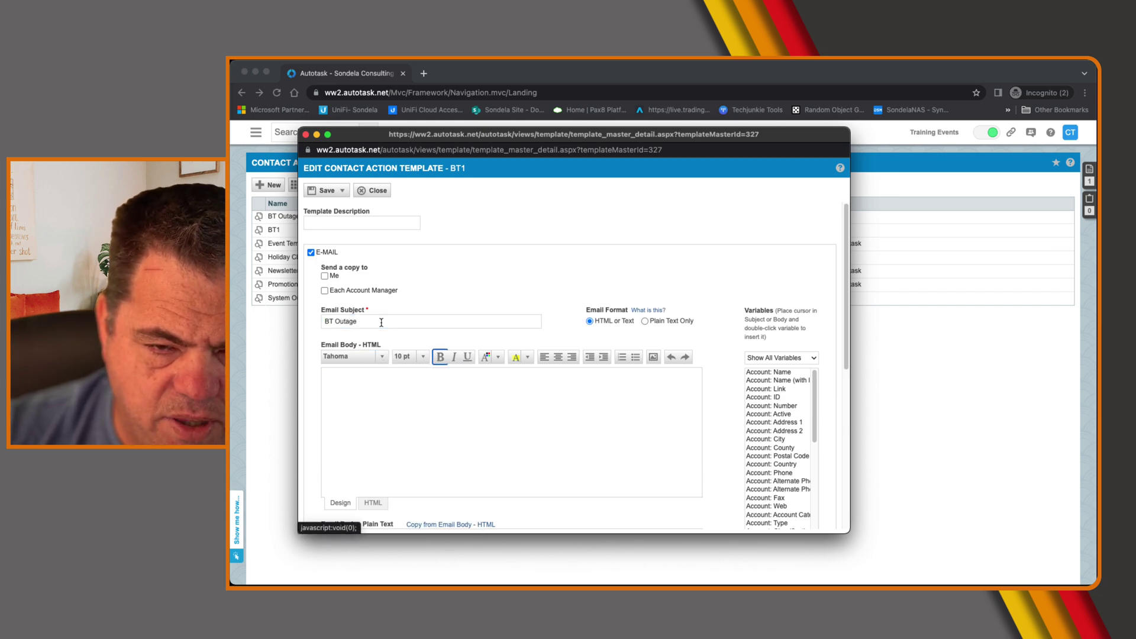
{"action": "key", "text": "Tab"}
{"action": "key", "text": "Tab"}
{"action": "key", "text": "Tab"}
{"action": "left_click", "coordinate": [407, 356]}
{"action": "left_click", "coordinate": [414, 395]}
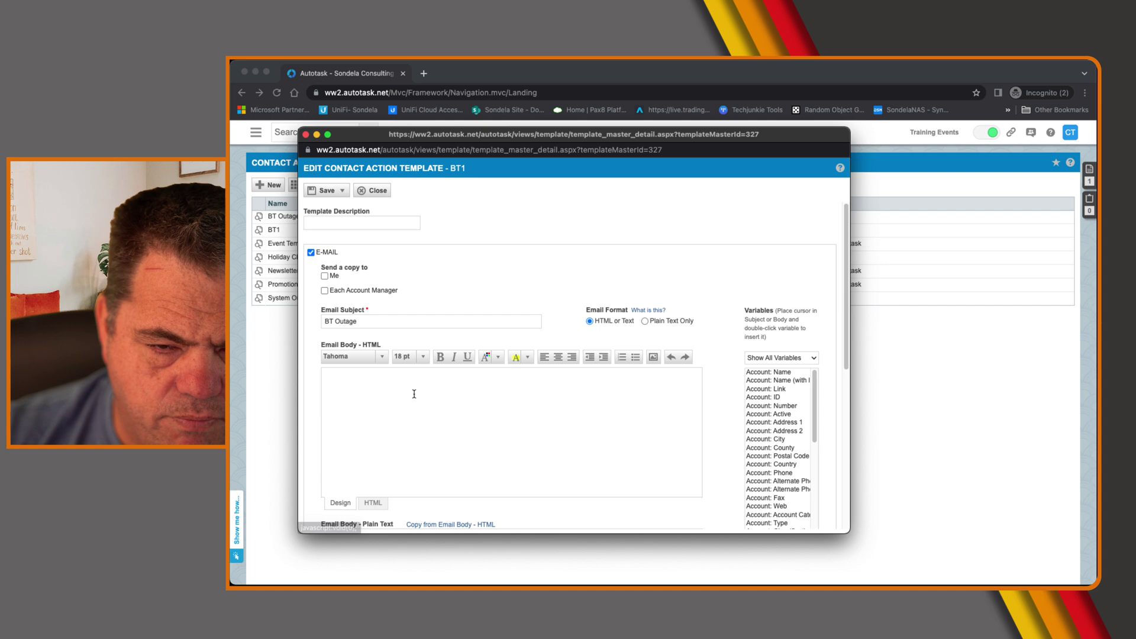
{"action": "left_click", "coordinate": [376, 395]}
{"action": "type", "text": "BT OUtage"}
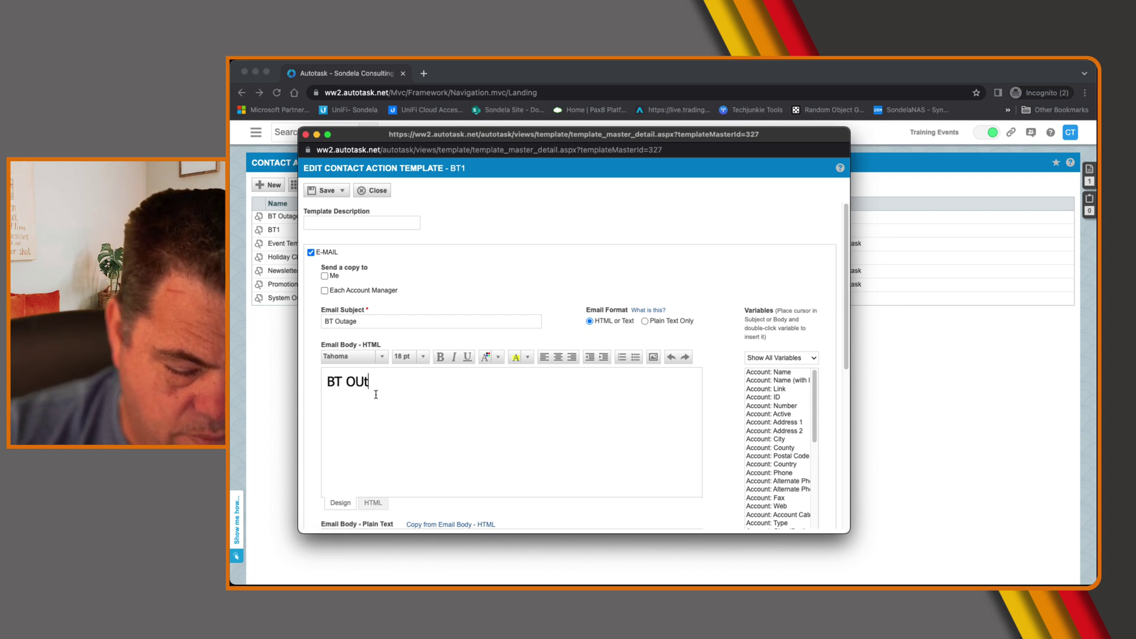
{"action": "key", "text": "Return"}
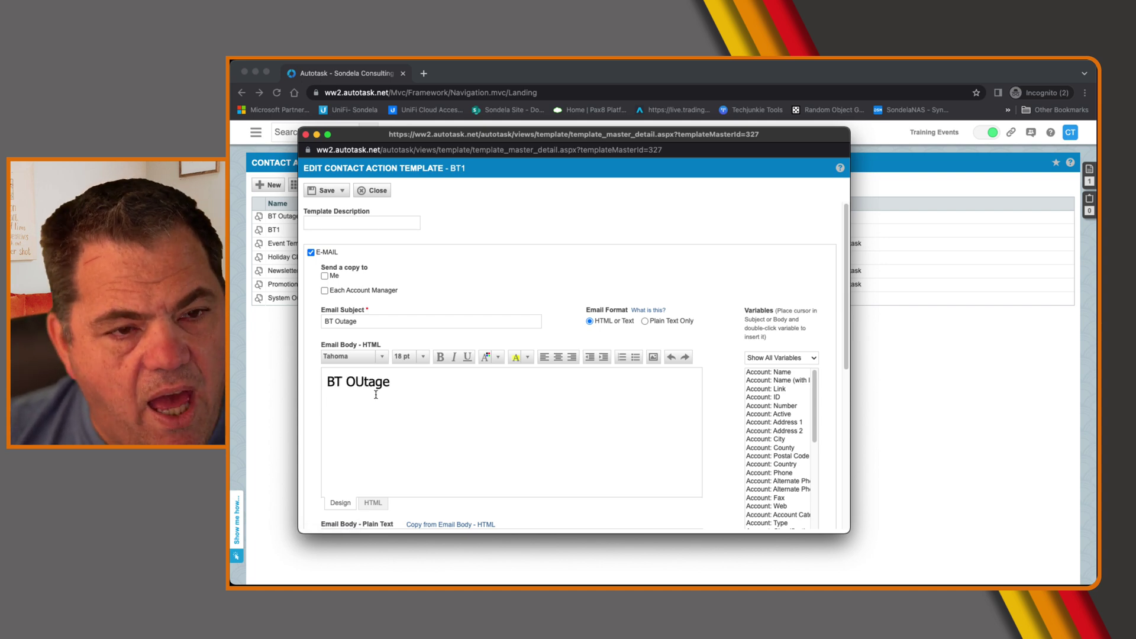
- Save the BT1 template, keeping Tahoma as the body font, and close the editor
{"action": "left_click", "coordinate": [331, 190]}
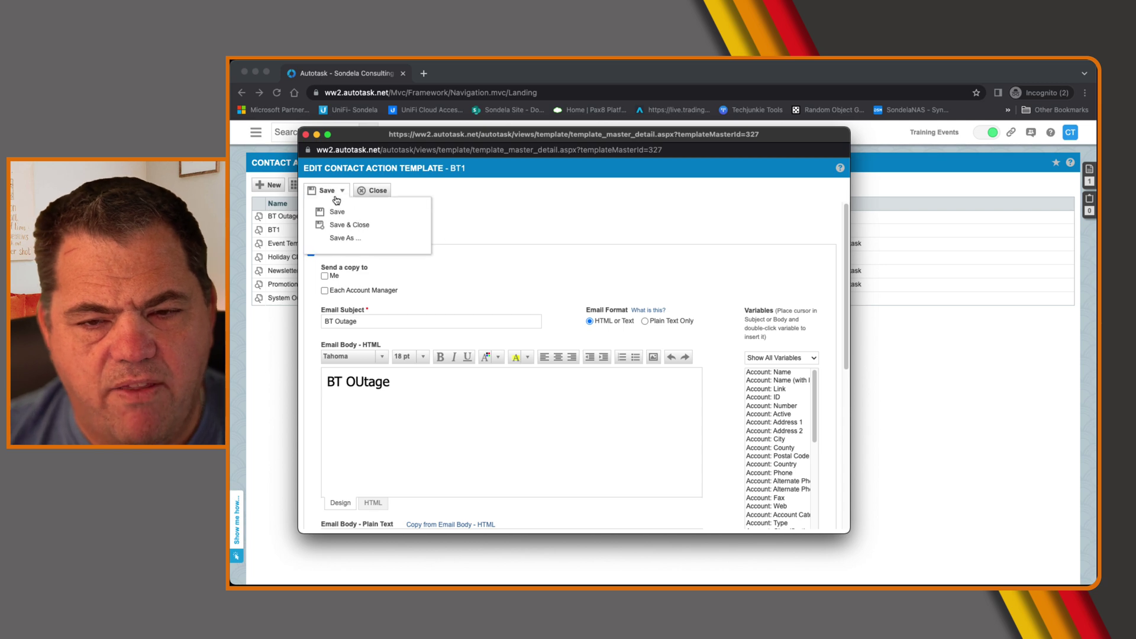
{"action": "left_click", "coordinate": [338, 212]}
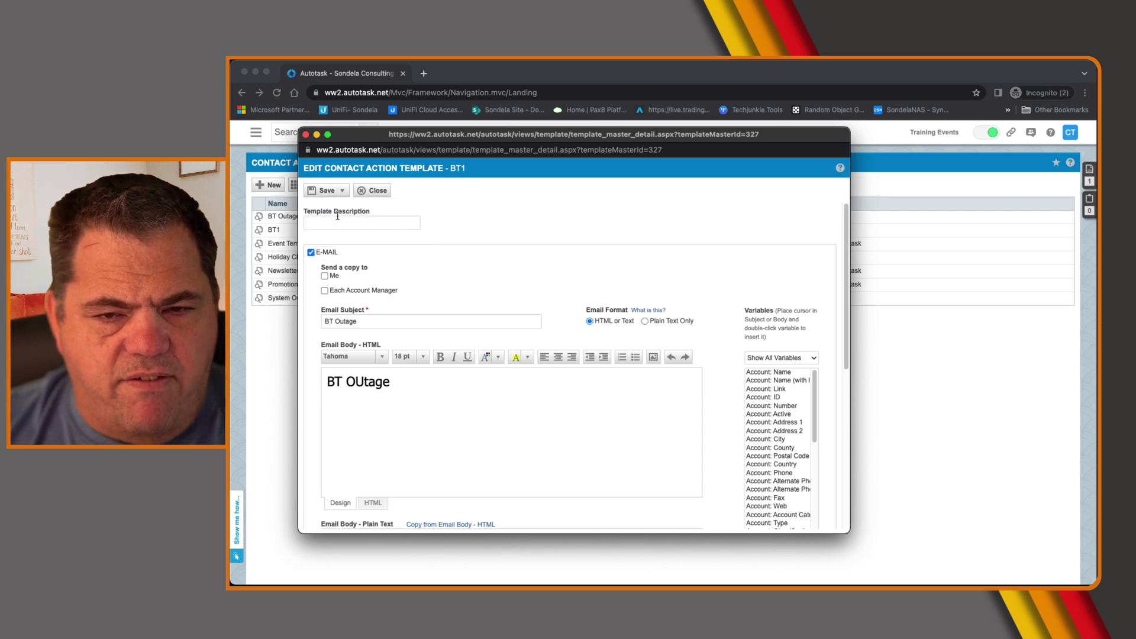
{"action": "left_click", "coordinate": [356, 357]}
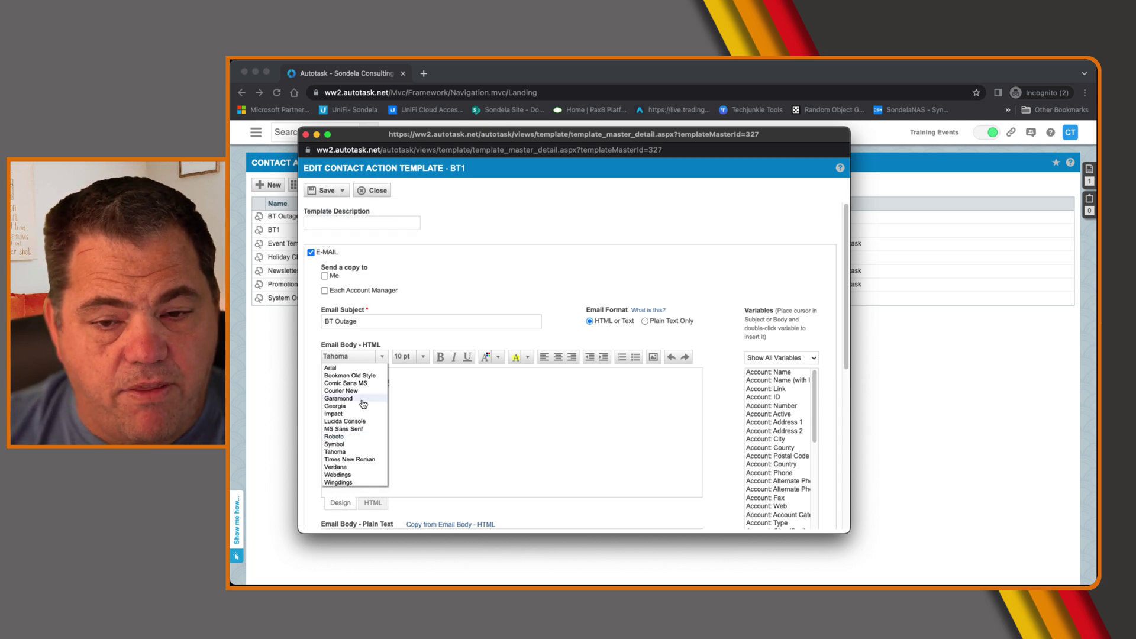
{"action": "left_click", "coordinate": [469, 415]}
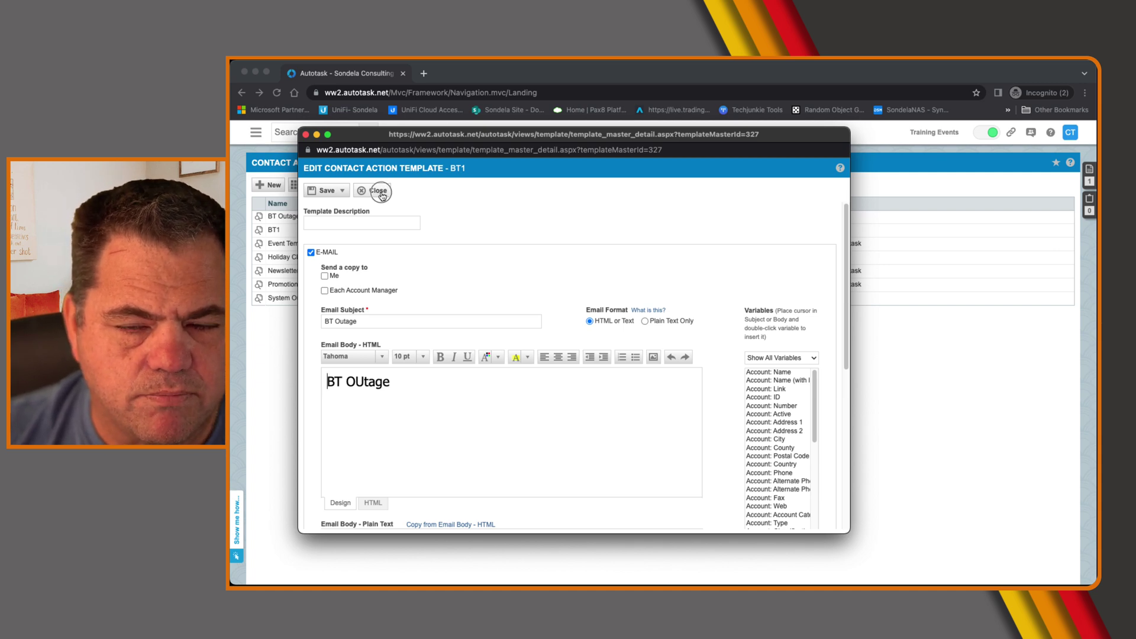
{"action": "left_click", "coordinate": [381, 194]}
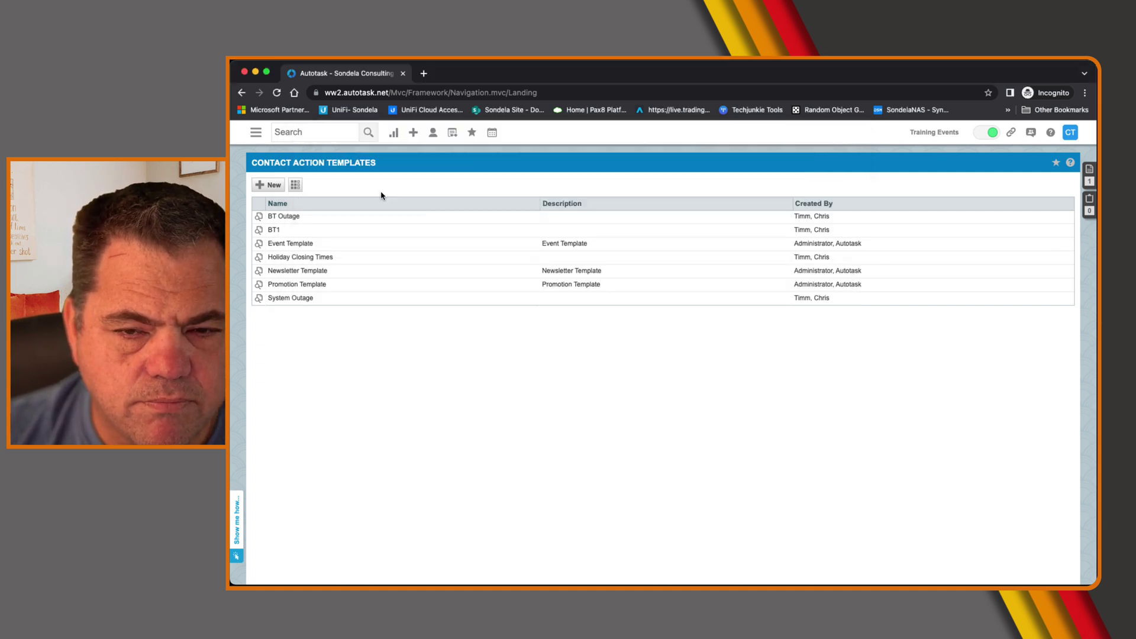
- Open the Event Template and show its email body as HTML source
{"action": "left_click", "coordinate": [302, 248]}
{"action": "left_click", "coordinate": [354, 261]}
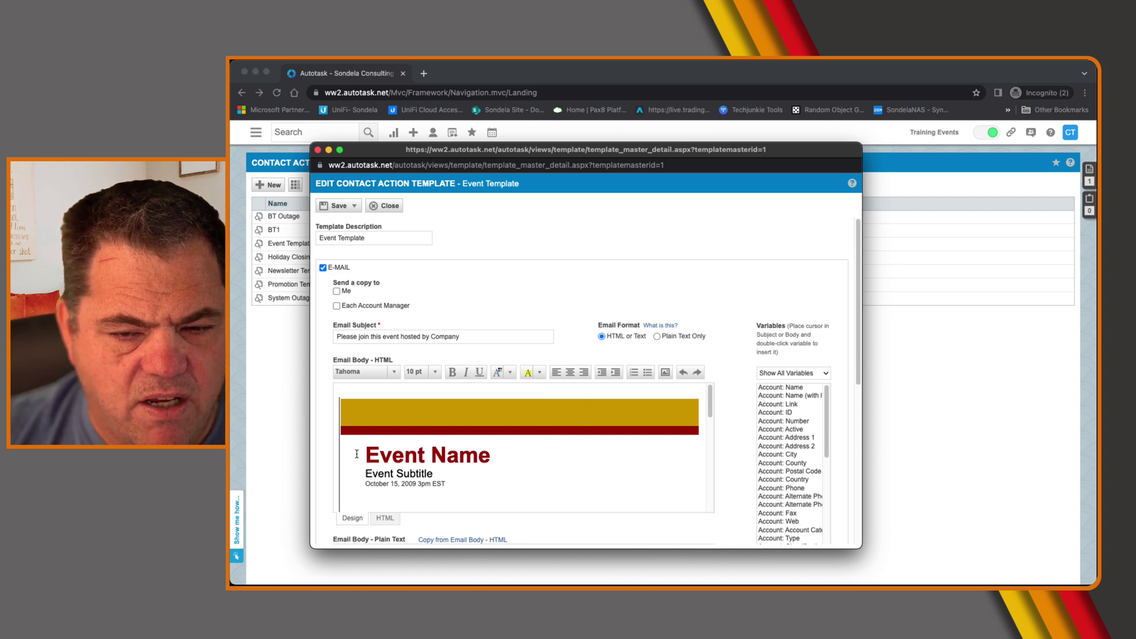
{"action": "scroll", "coordinate": [368, 464], "scroll_direction": "down", "scroll_amount": 15}
{"action": "scroll", "coordinate": [368, 464], "scroll_direction": "down", "scroll_amount": 1}
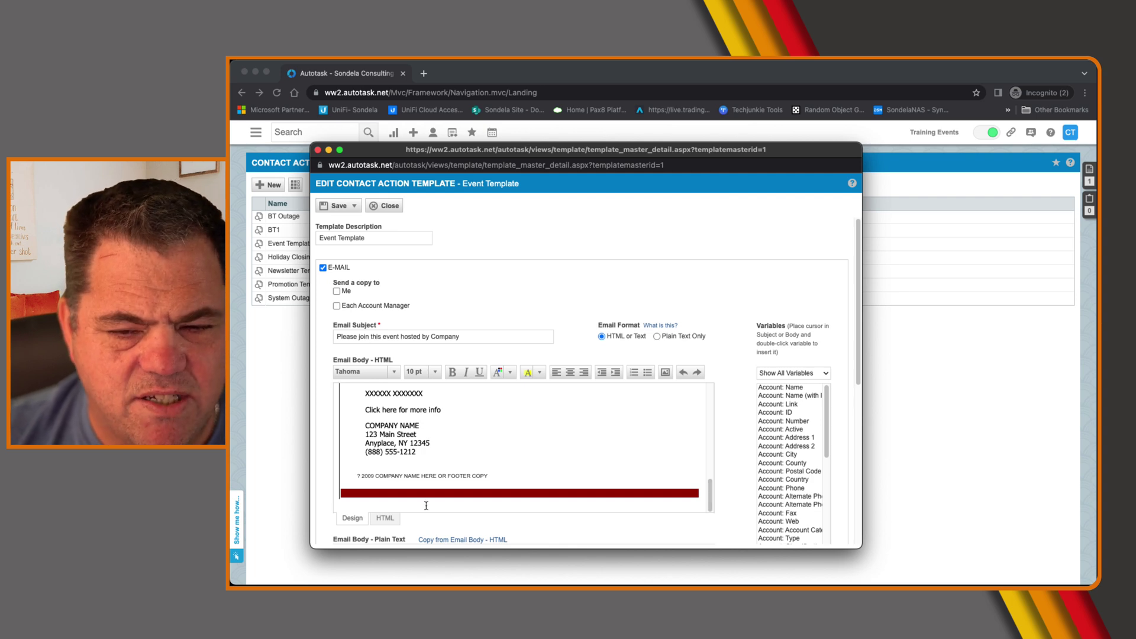
{"action": "left_click", "coordinate": [387, 519]}
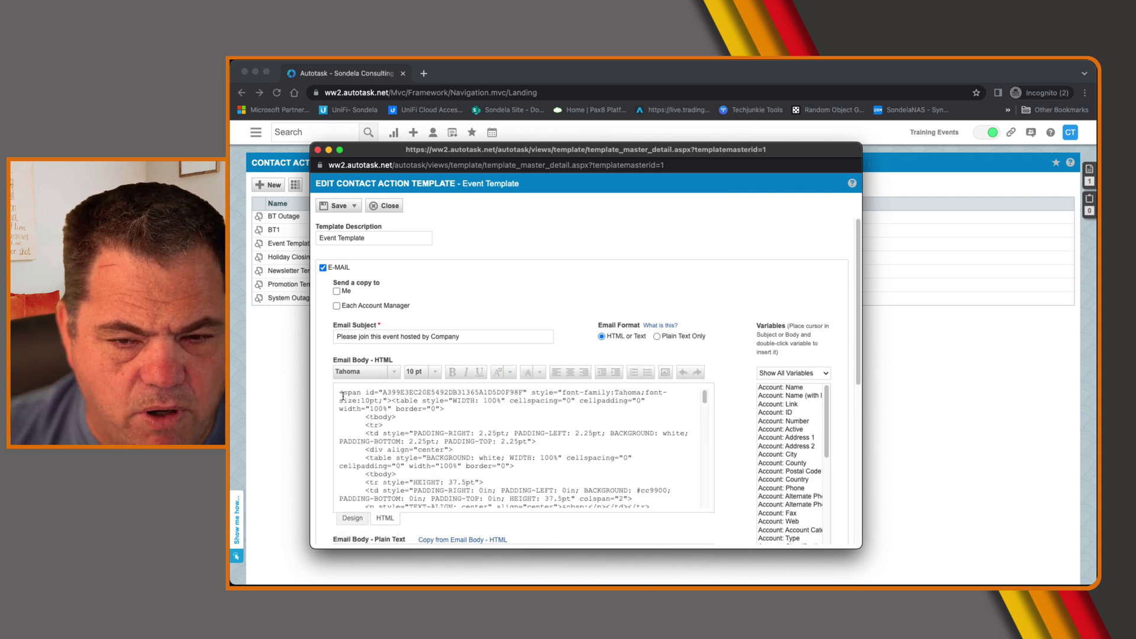
- Select the entire Event Template HTML markup and copy it
{"action": "scroll", "coordinate": [392, 436], "scroll_direction": "down", "scroll_amount": 2}
{"action": "scroll", "coordinate": [392, 436], "scroll_direction": "up", "scroll_amount": 2}
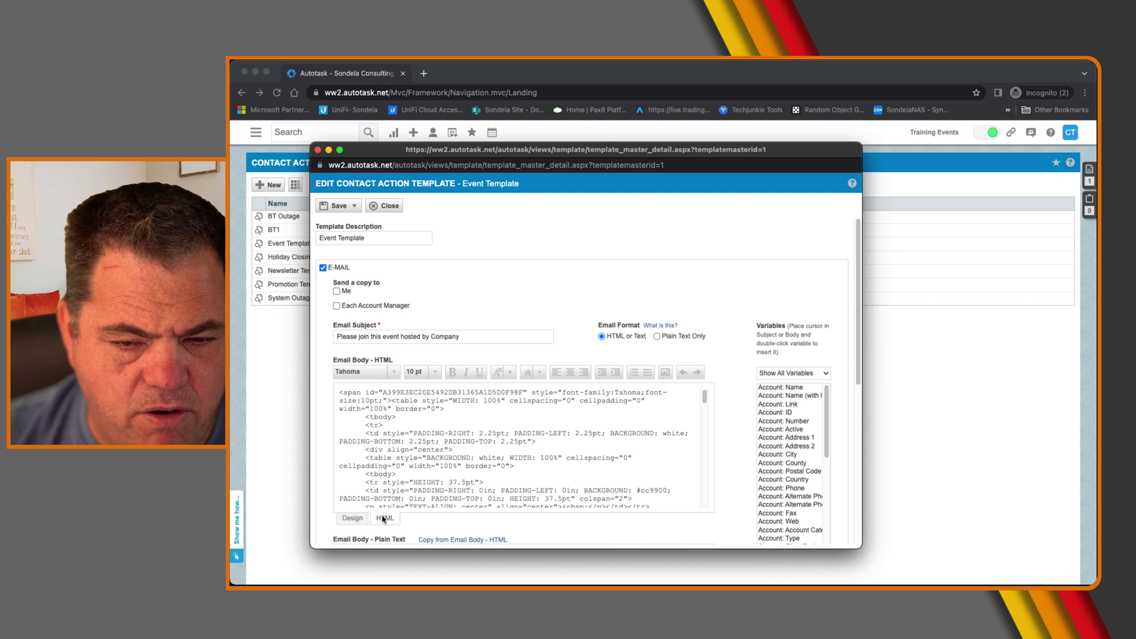
{"action": "left_click_drag", "start_coordinate": [339, 393], "coordinate": [485, 545]}
{"action": "left_click_drag", "start_coordinate": [461, 217], "coordinate": [631, 345]}
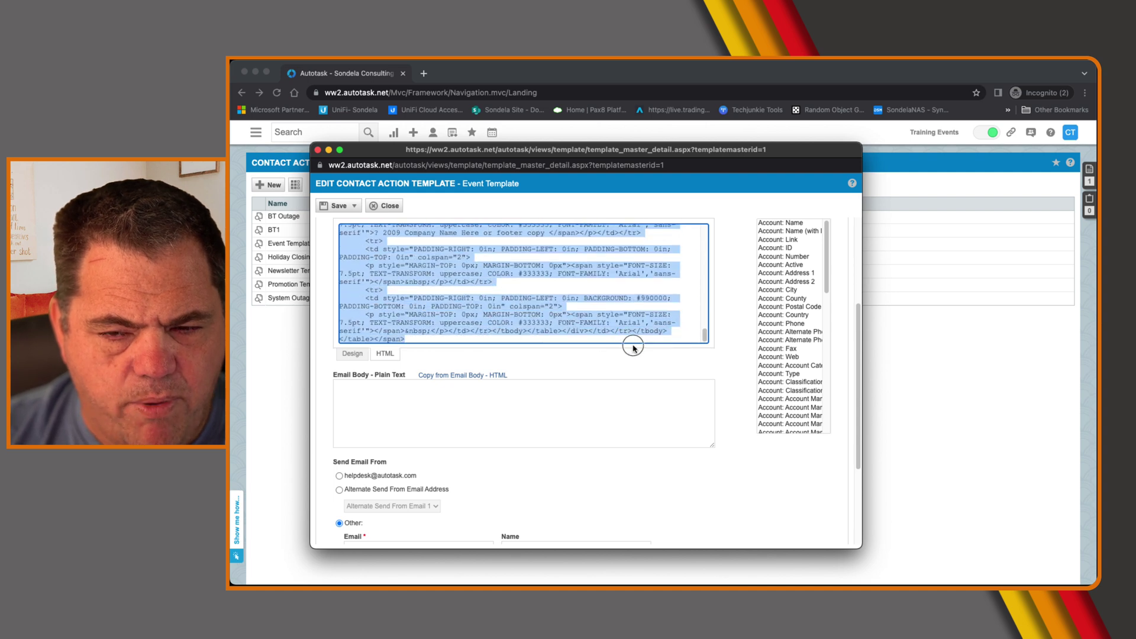
{"action": "right_click", "coordinate": [374, 310]}
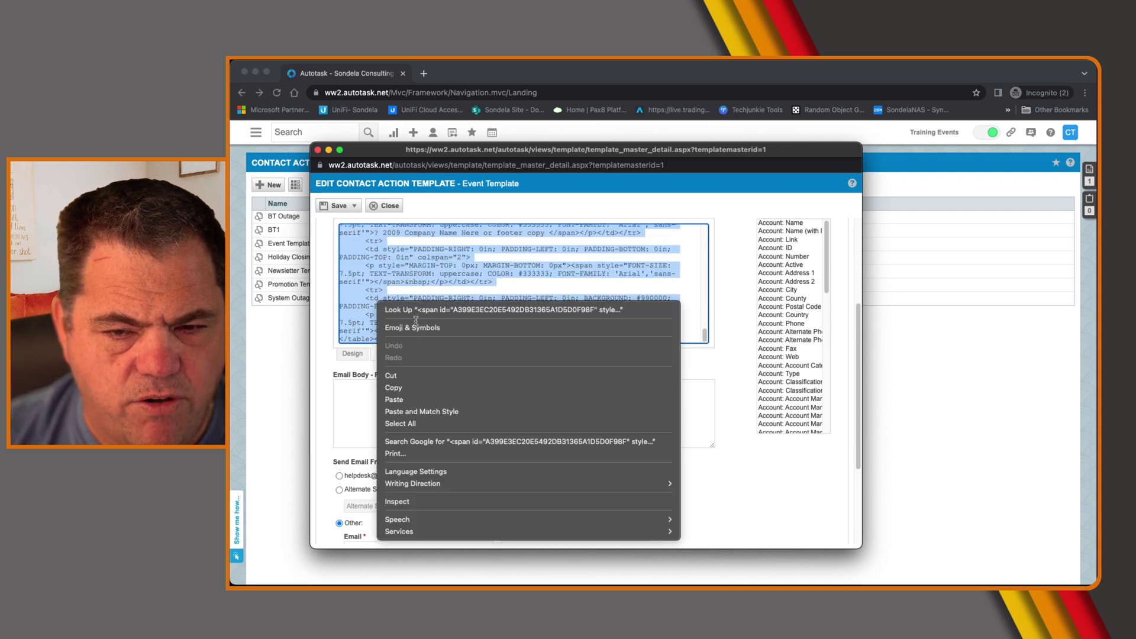
{"action": "left_click", "coordinate": [431, 386]}
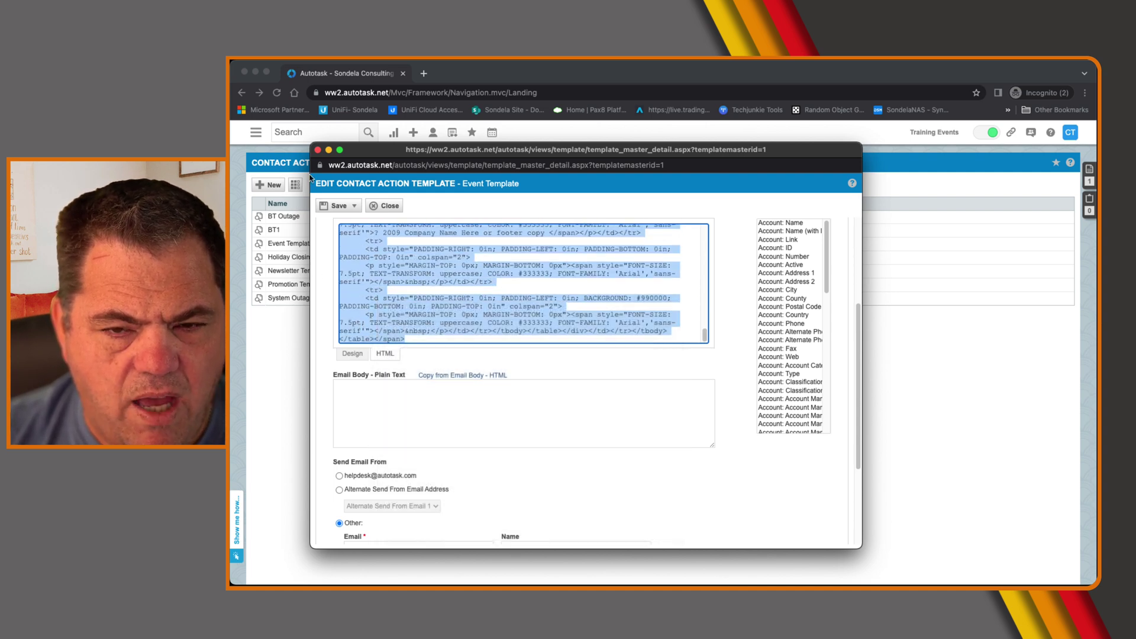
- Replace BT1's email HTML source with the copied Event Template markup
{"action": "left_click", "coordinate": [374, 207]}
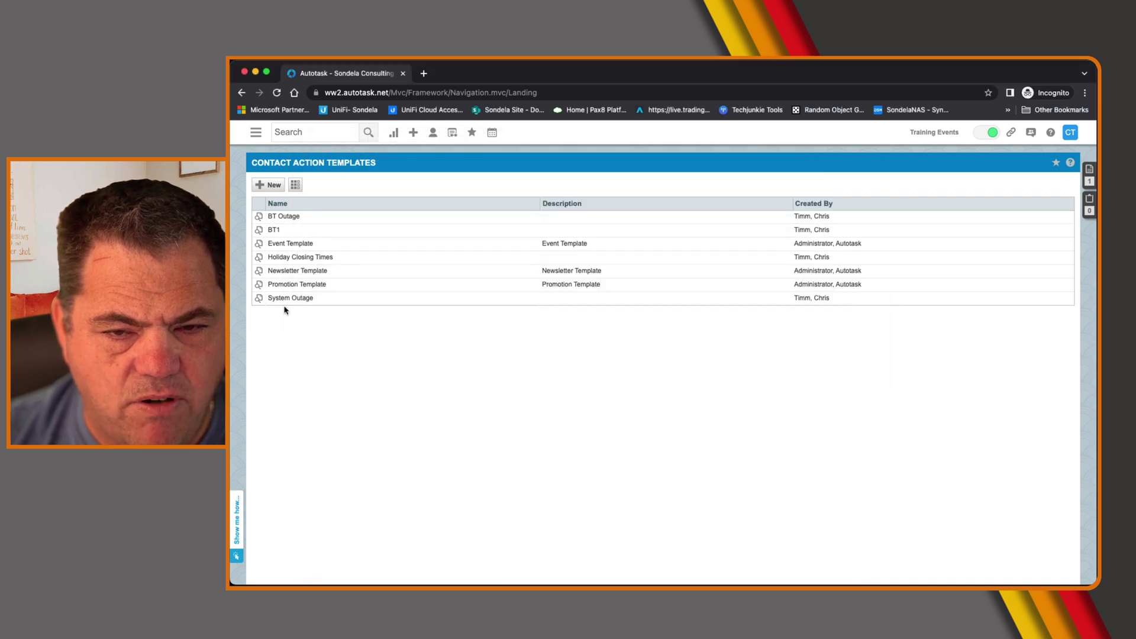
{"action": "left_click", "coordinate": [261, 234]}
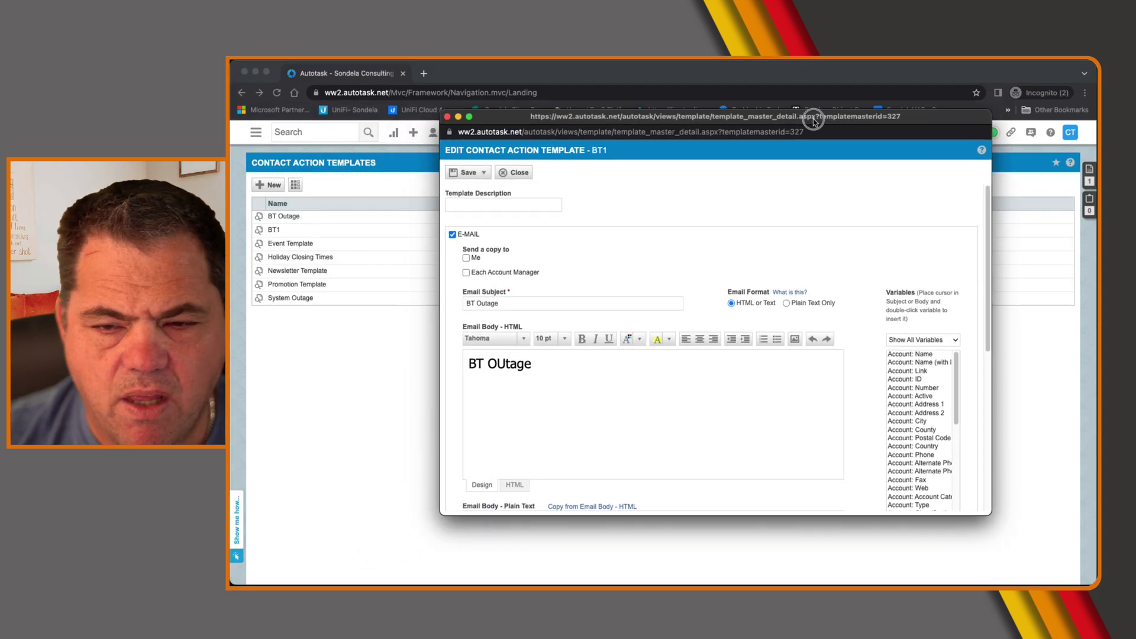
{"action": "left_click", "coordinate": [669, 339]}
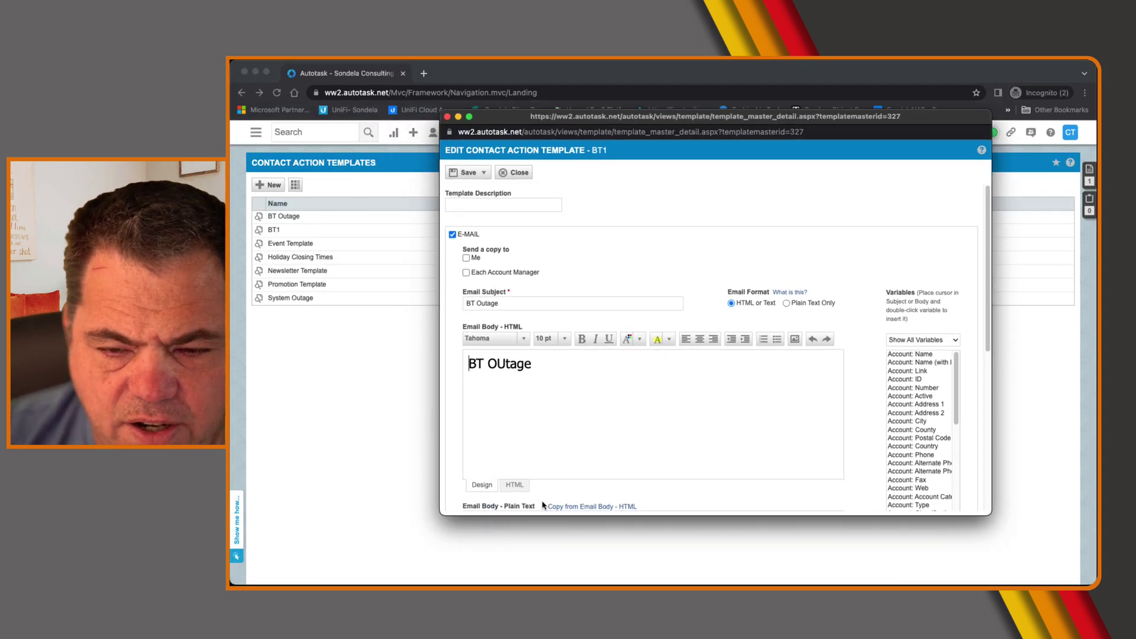
{"action": "left_click", "coordinate": [512, 486]}
{"action": "left_click", "coordinate": [780, 392]}
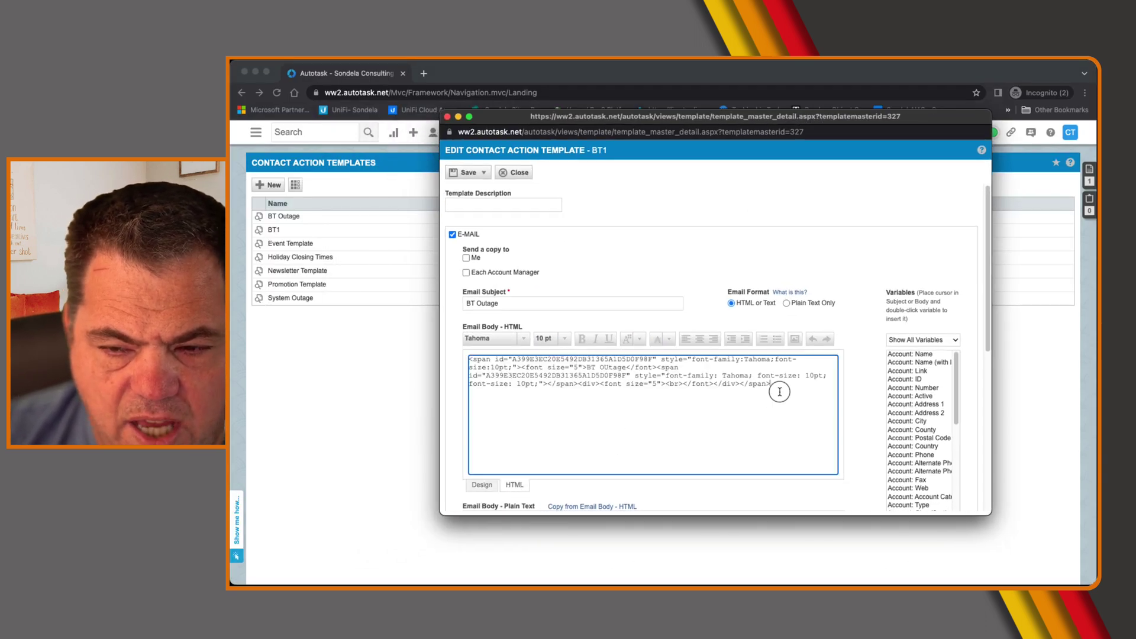
{"action": "key", "text": "super+a"}
{"action": "right_click", "coordinate": [569, 374]}
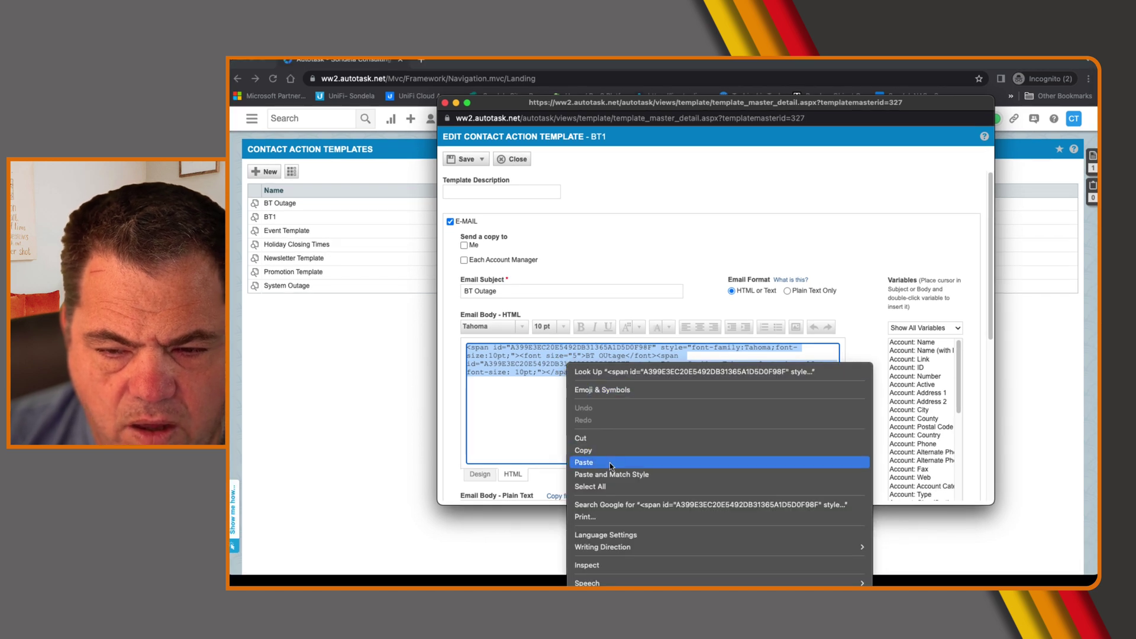
{"action": "left_click", "coordinate": [610, 463]}
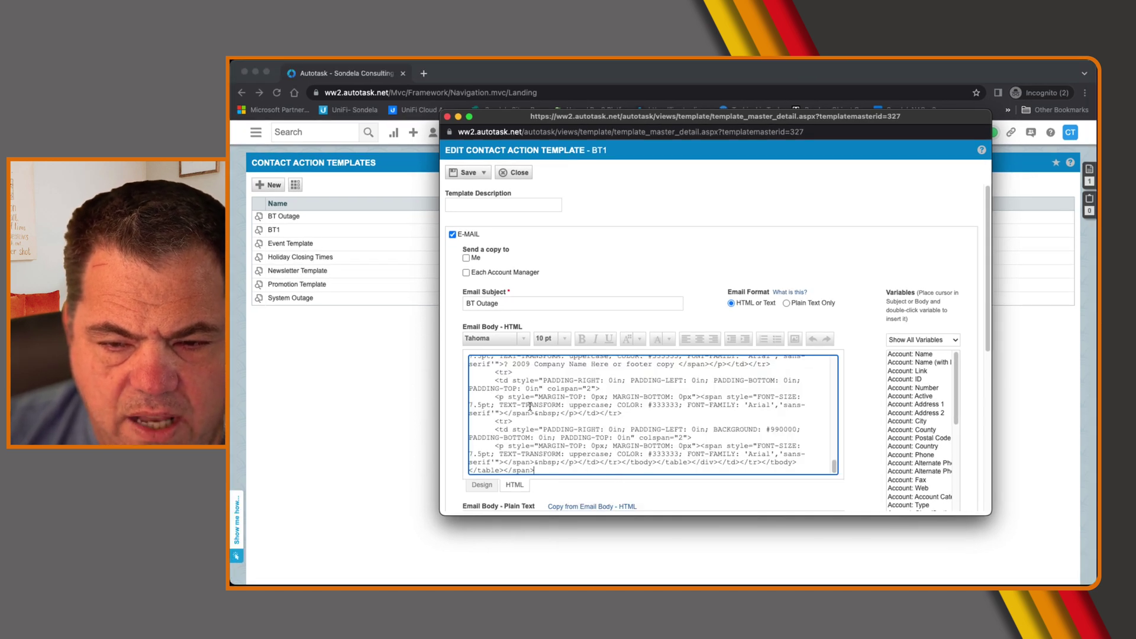
- In Design view, change the heading from Event to 'BT Outage', keeping Event Subtitle below
{"action": "left_click", "coordinate": [482, 485]}
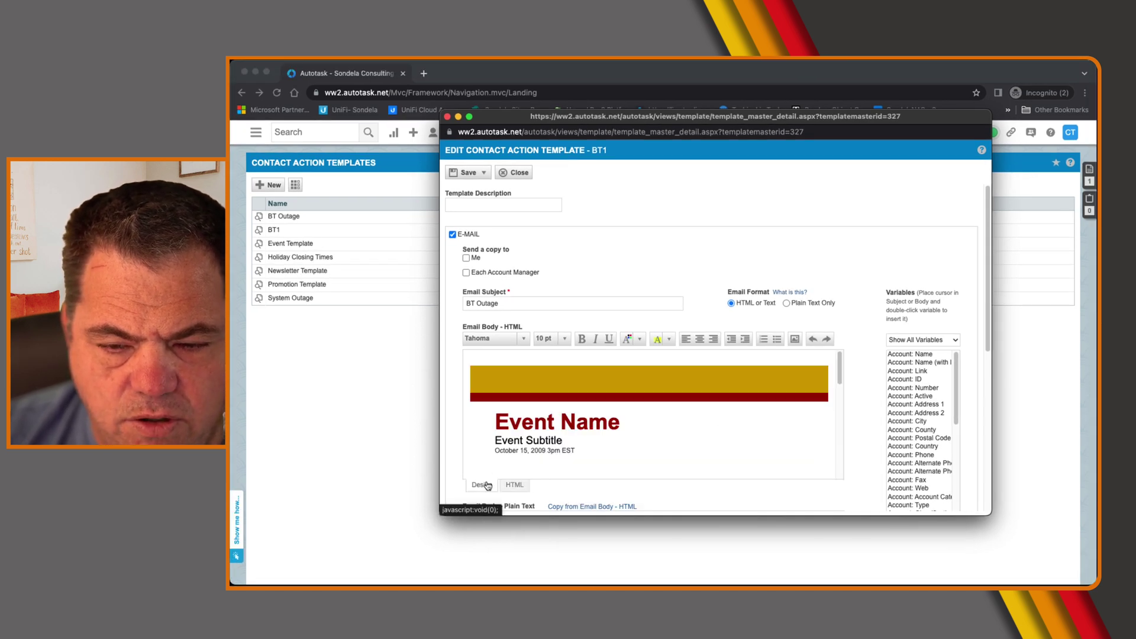
{"action": "double_click", "coordinate": [503, 421]}
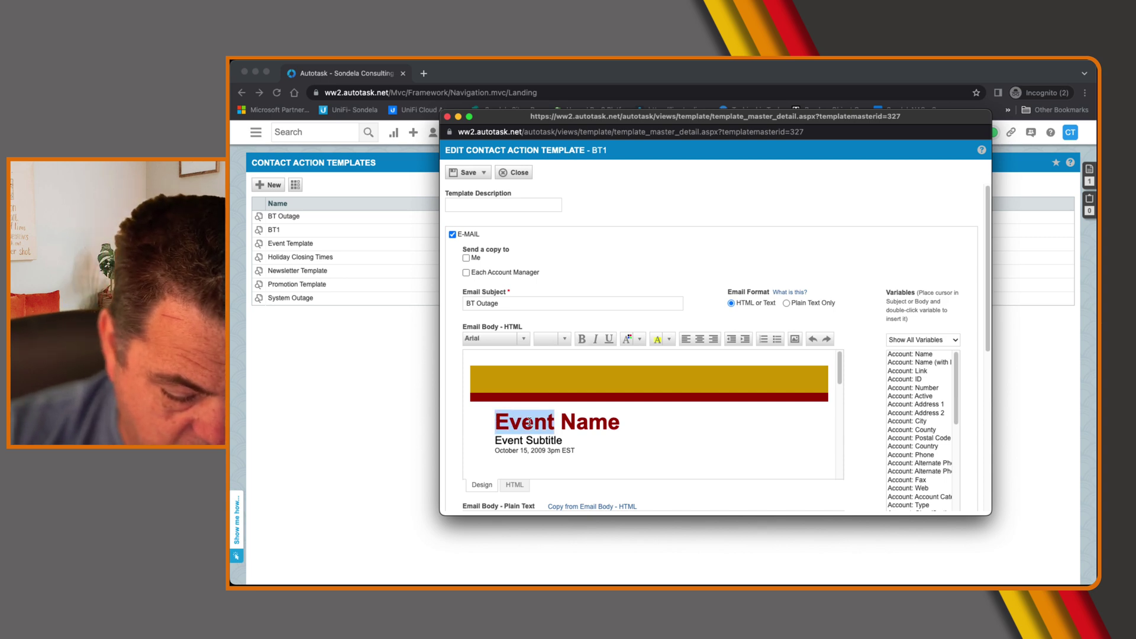
{"action": "type", "text": "BT O"}
{"action": "type", "text": "utage"}
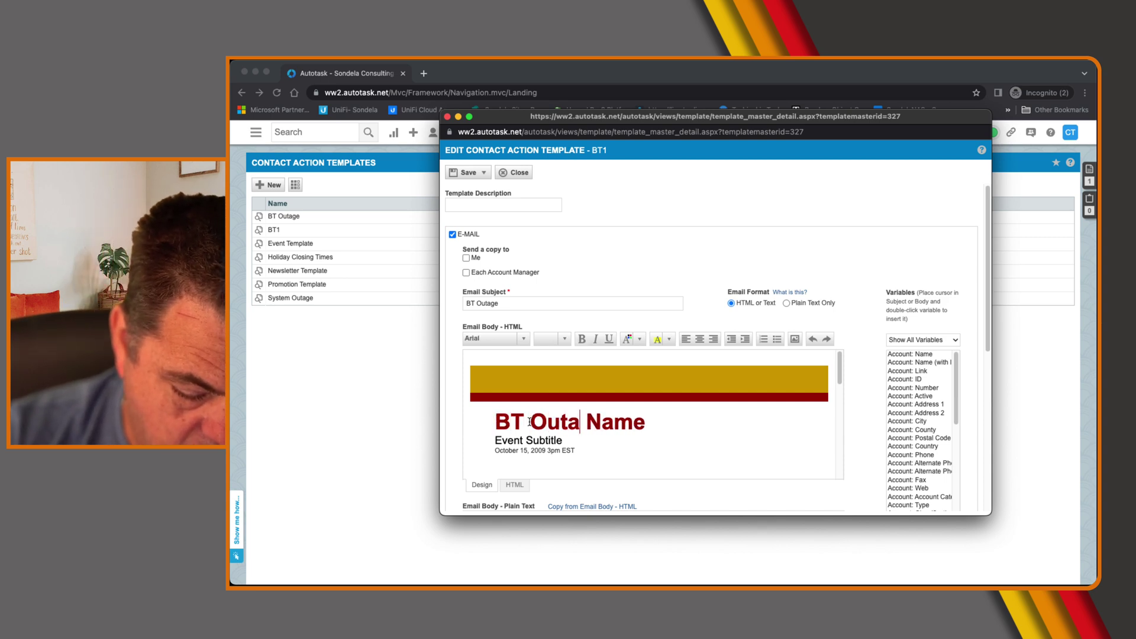
{"action": "key", "text": "Delete"}
{"action": "key", "text": "Delete"}
{"action": "key", "text": "Delete"}
{"action": "key", "text": "Delete"}
{"action": "key", "text": "Delete"}
{"action": "key", "text": "Delete"}
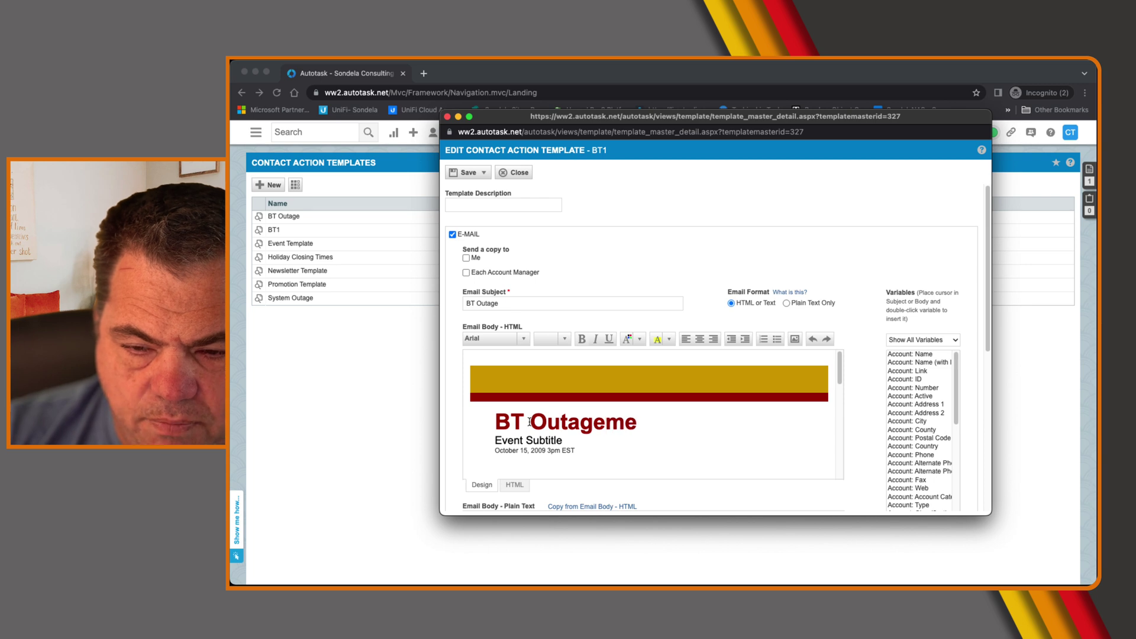
{"action": "key", "text": "Return"}
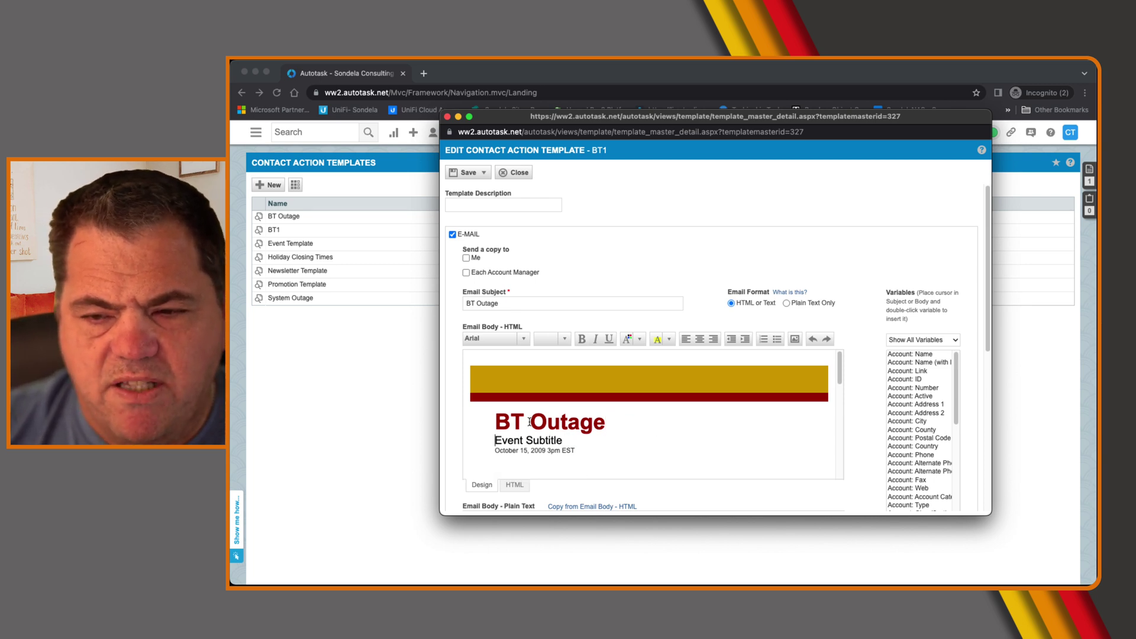
- Save the BT1 template, then save and close it
{"action": "left_click", "coordinate": [482, 173]}
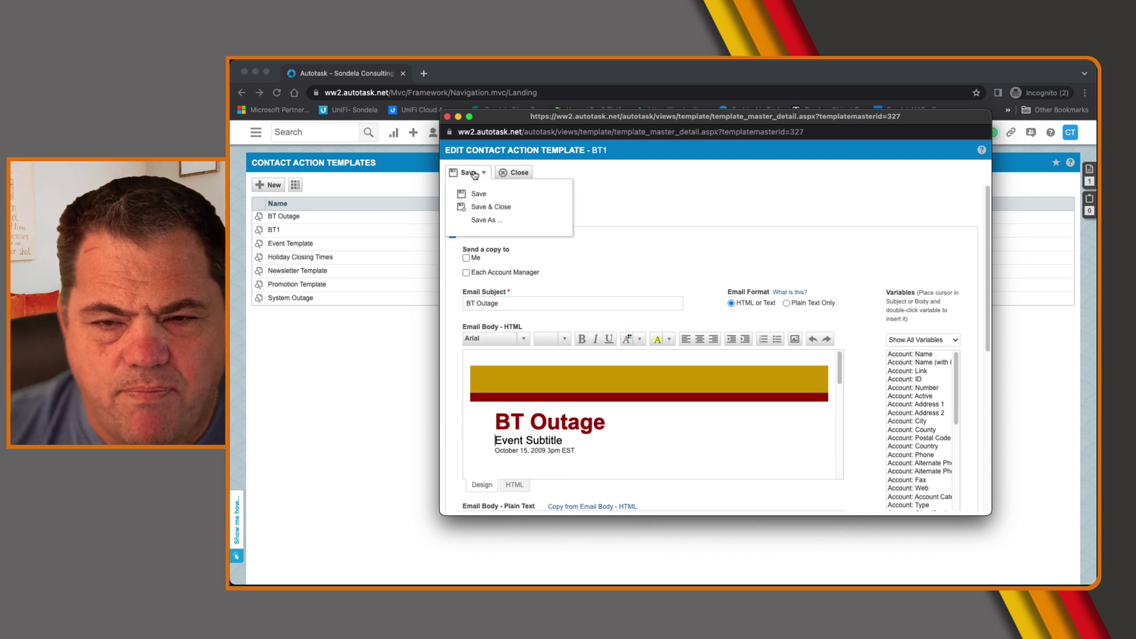
{"action": "left_click", "coordinate": [485, 195]}
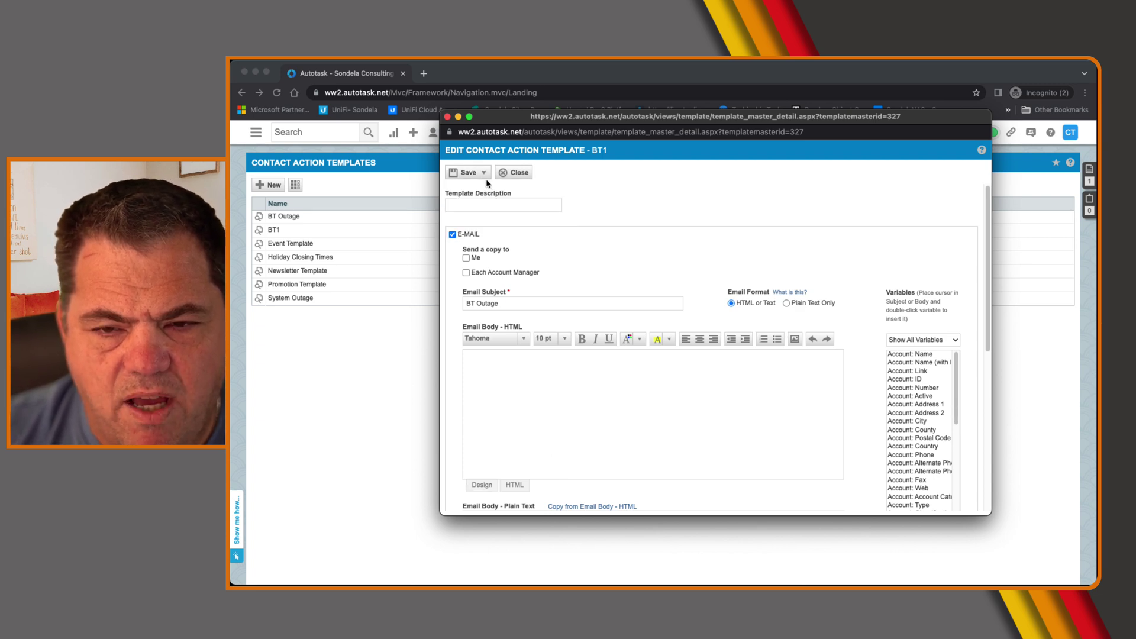
{"action": "left_click", "coordinate": [482, 172]}
{"action": "left_click", "coordinate": [488, 207]}
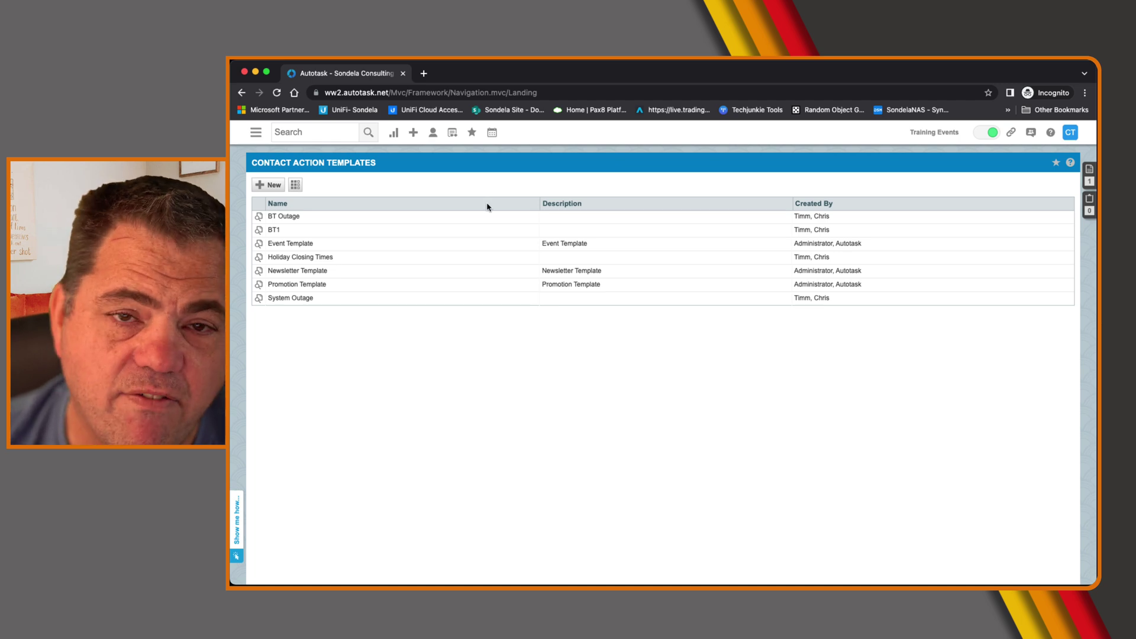
- Open the Contact Groups manager under CRM
{"action": "left_click", "coordinate": [255, 132]}
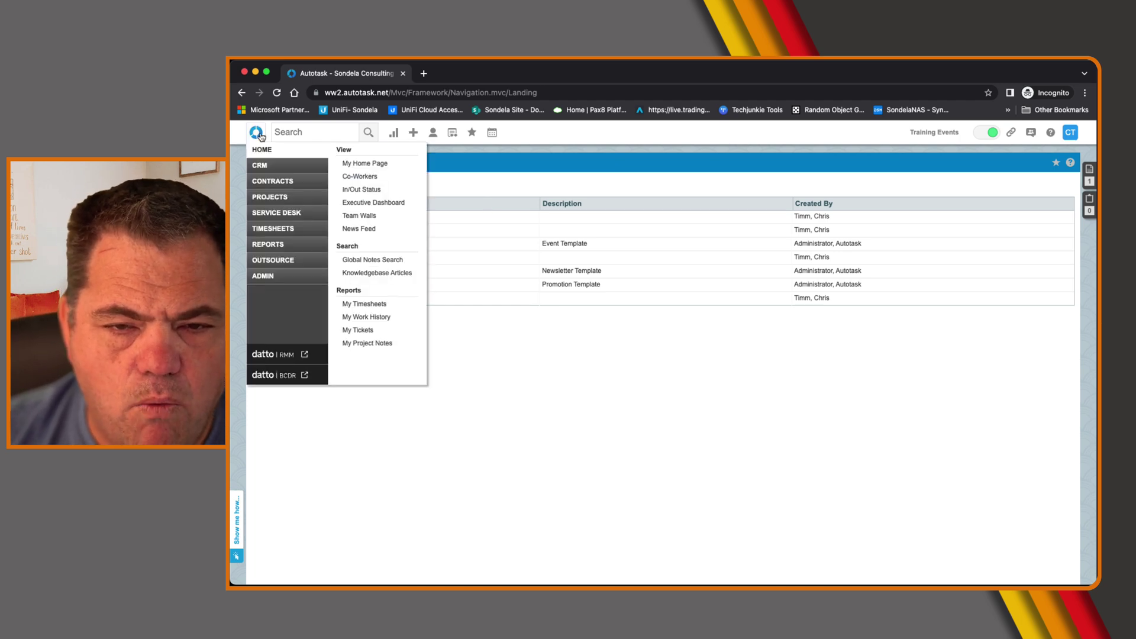
{"action": "mouse_move", "coordinate": [267, 169]}
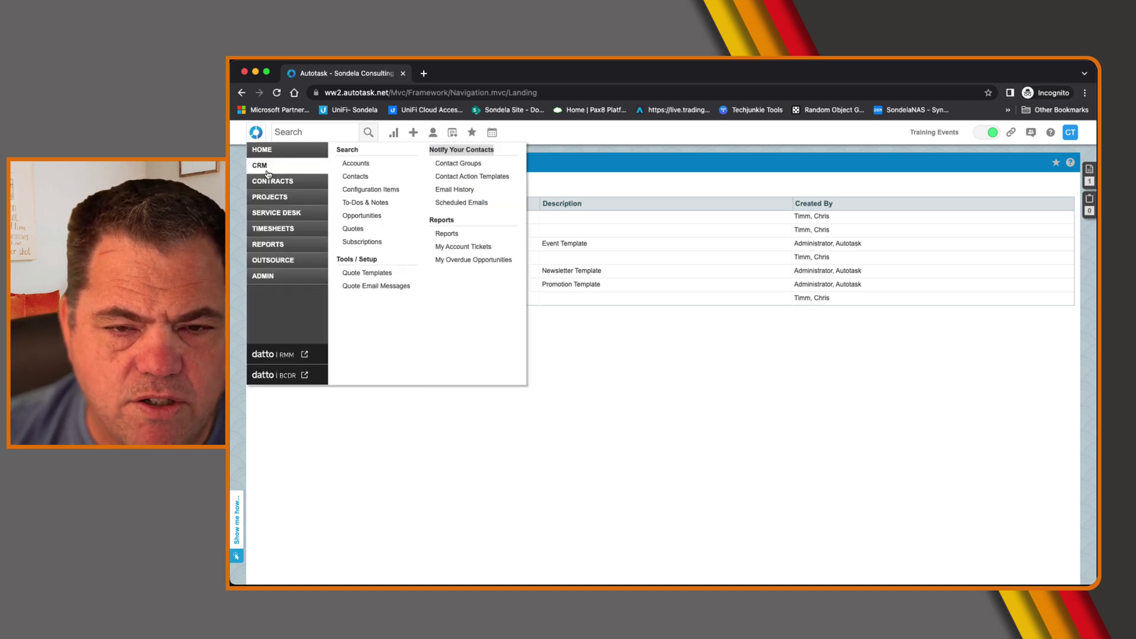
{"action": "left_click", "coordinate": [459, 166]}
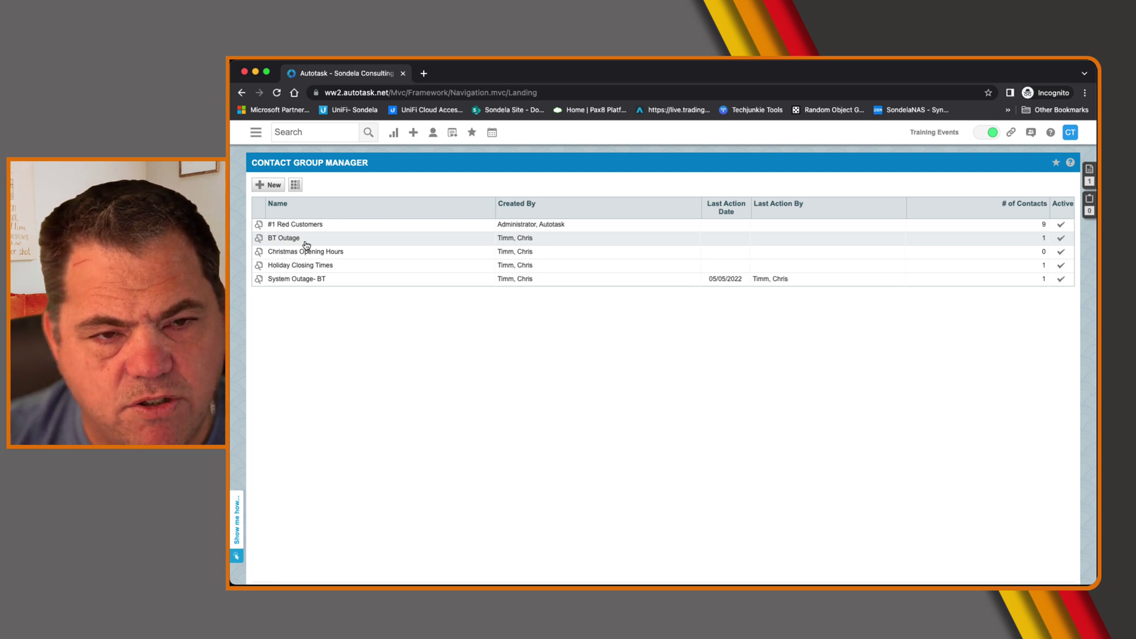
- Create a new contact group and name it 'BT Outage 2'
{"action": "left_click", "coordinate": [262, 184]}
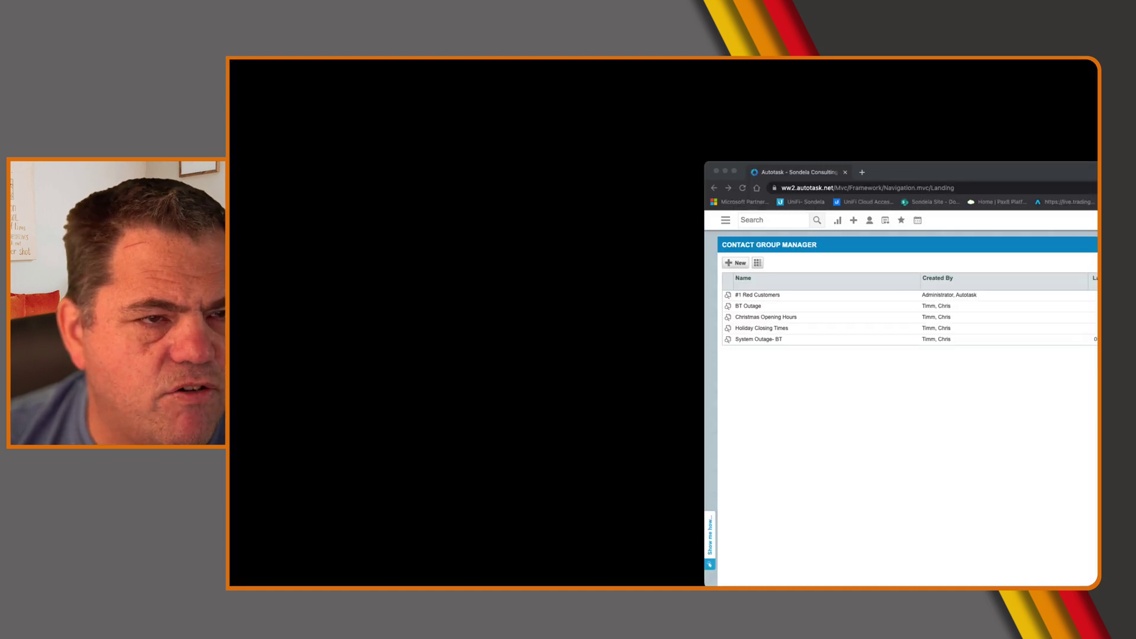
{"action": "type", "text": "B"}
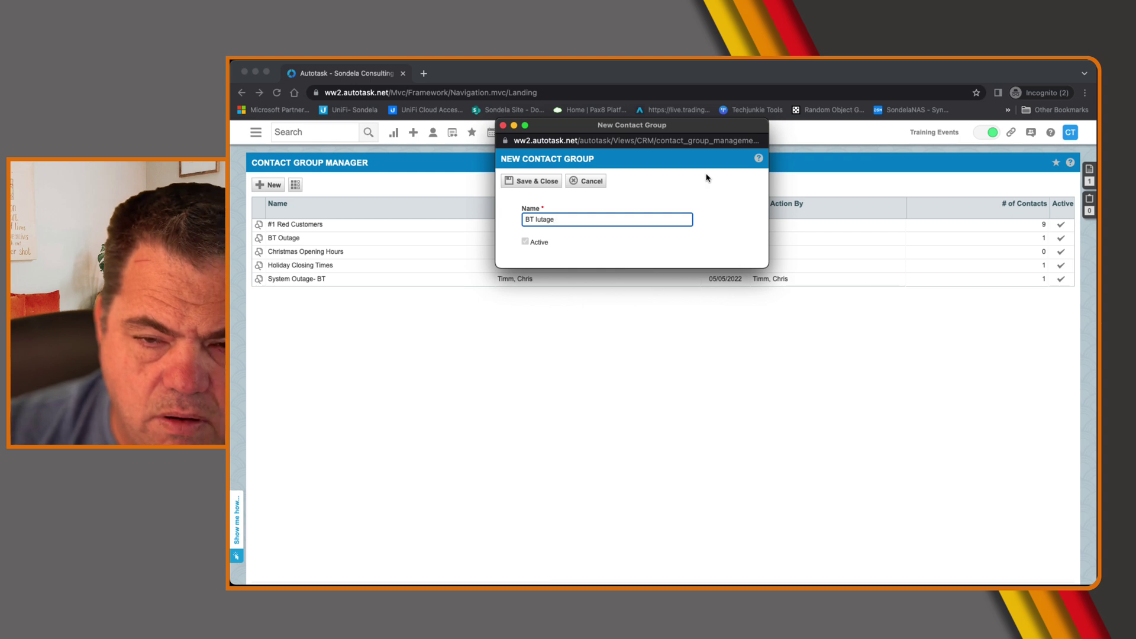
{"action": "type", "text": "T"}
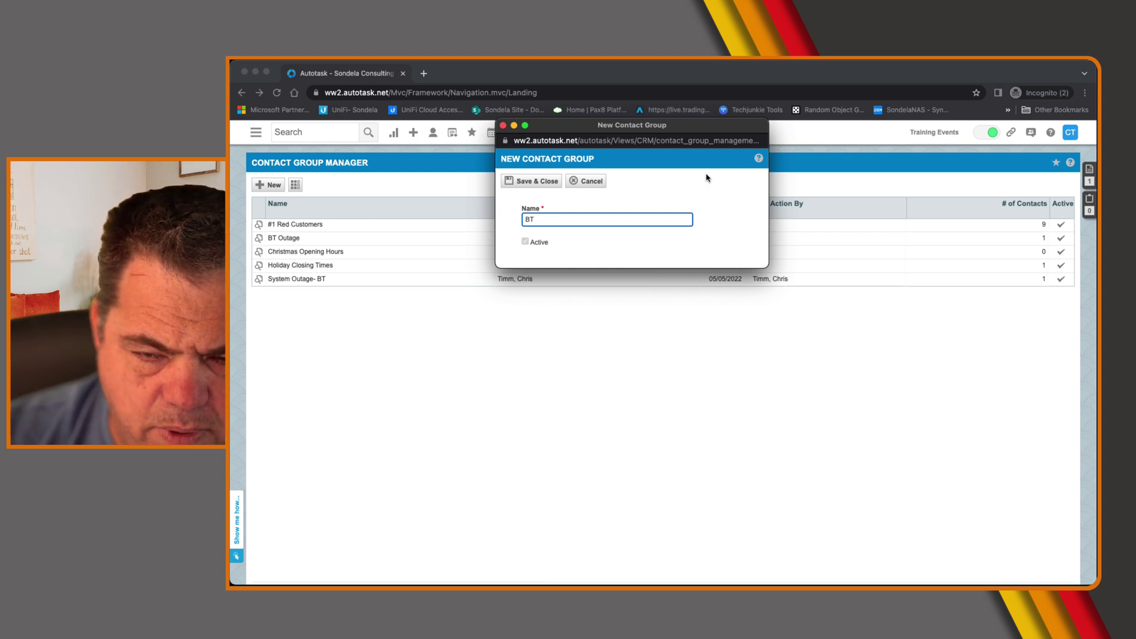
{"action": "type", "text": " Outage "}
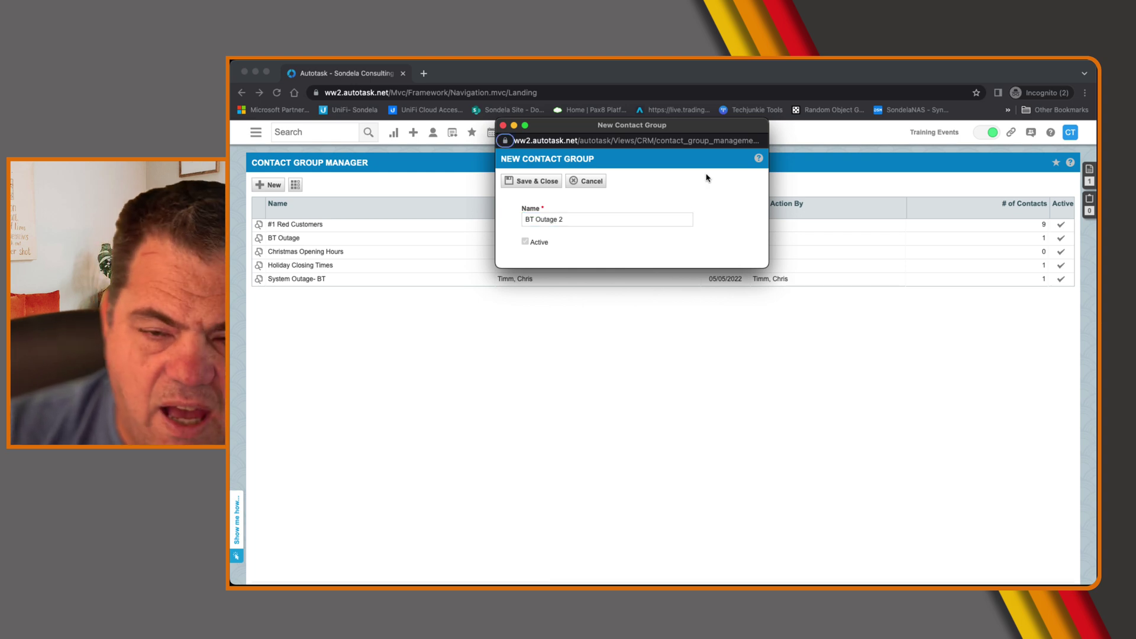
{"action": "type", "text": "2"}
{"action": "key", "text": "Tab"}
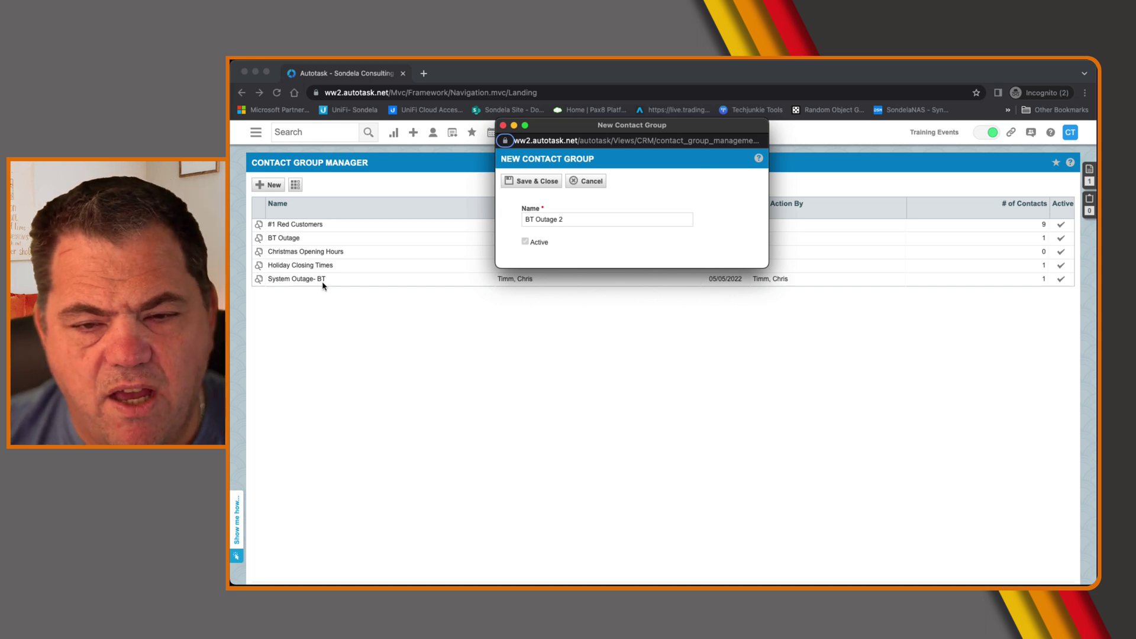
- Save BT Outage 2 and browse the 45 contacts available to add to it
{"action": "left_click", "coordinate": [524, 185]}
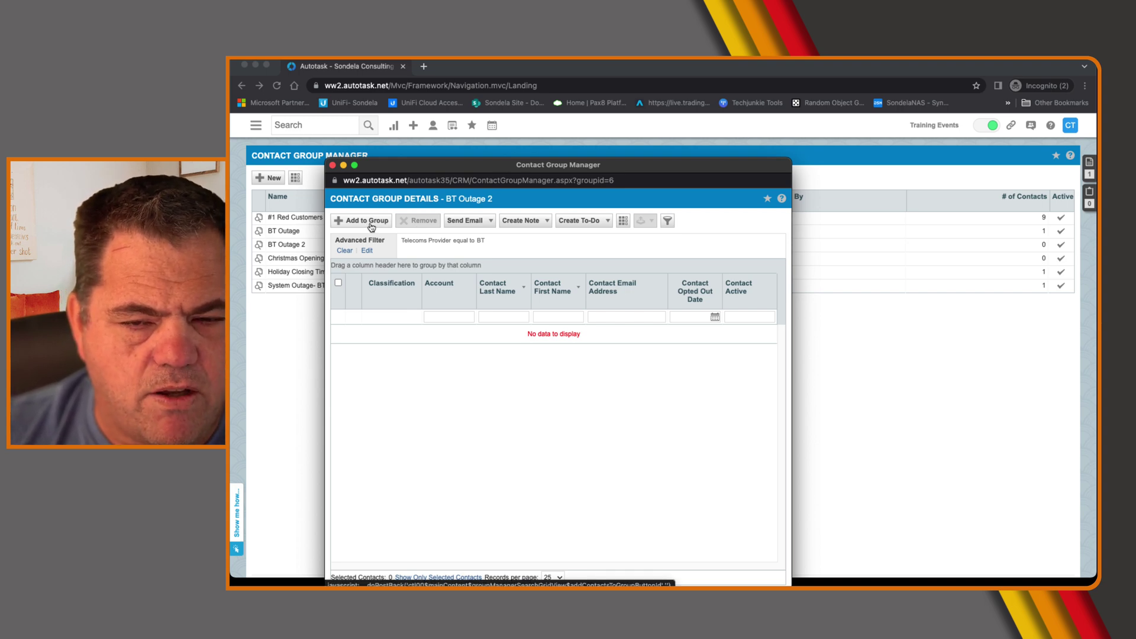
{"action": "left_click", "coordinate": [371, 226]}
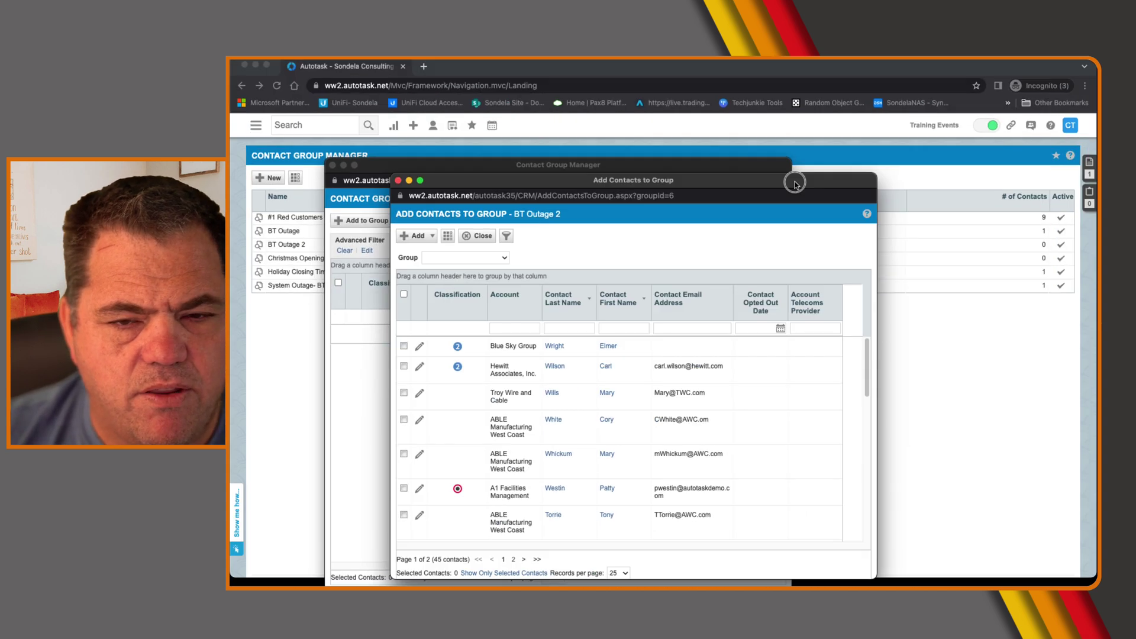
{"action": "scroll", "coordinate": [506, 473], "scroll_direction": "down", "scroll_amount": 10}
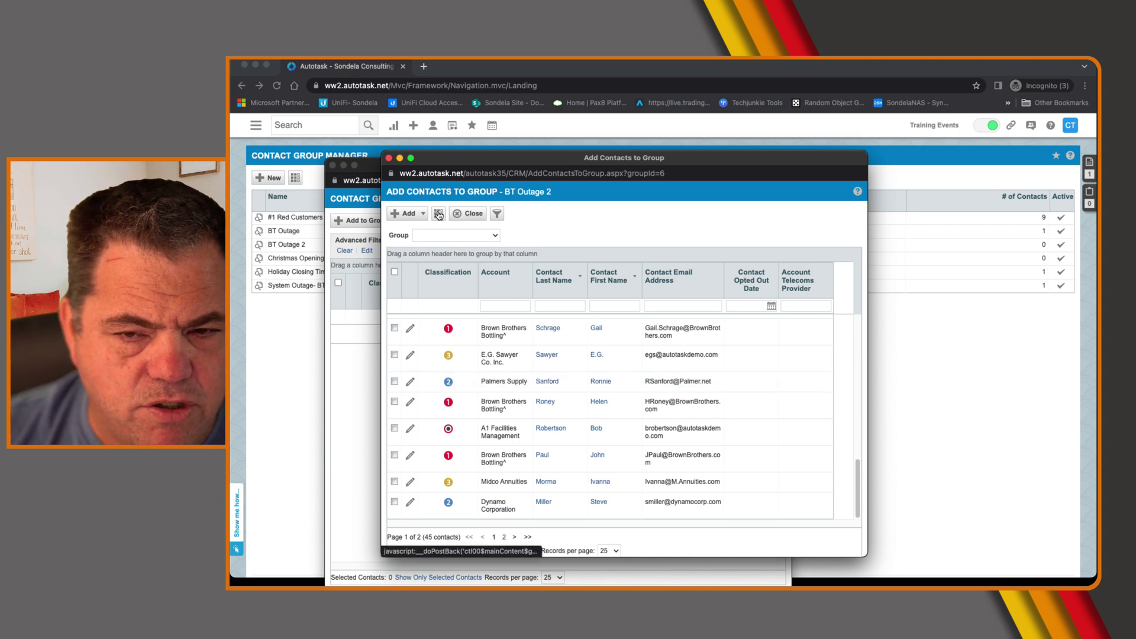
{"action": "left_click", "coordinate": [438, 214]}
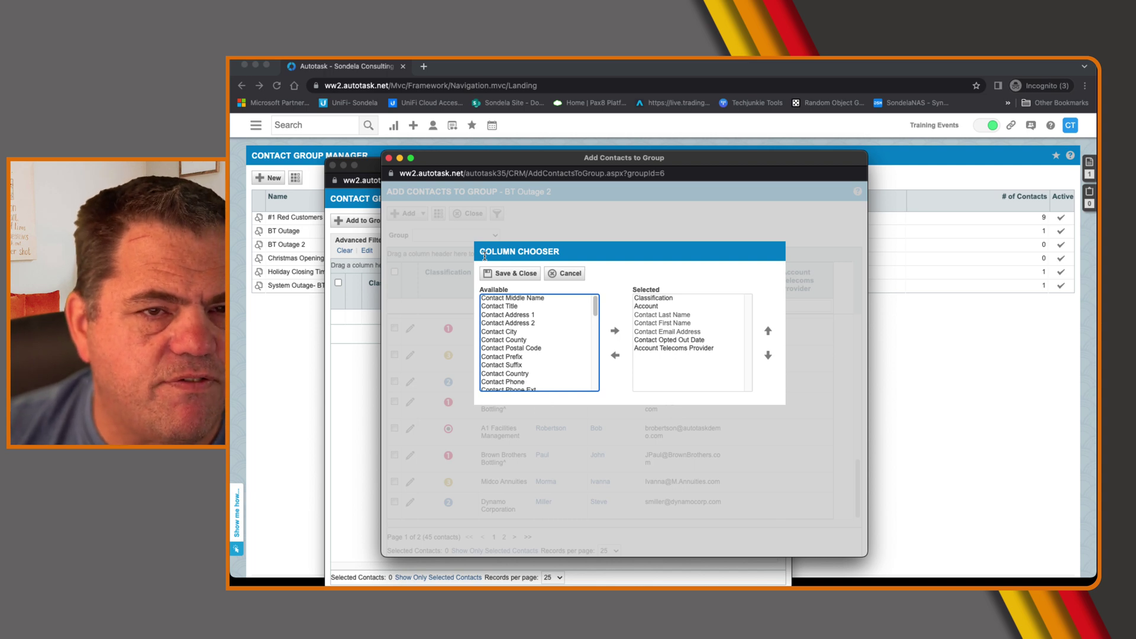
{"action": "left_click_drag", "start_coordinate": [596, 307], "coordinate": [598, 392]}
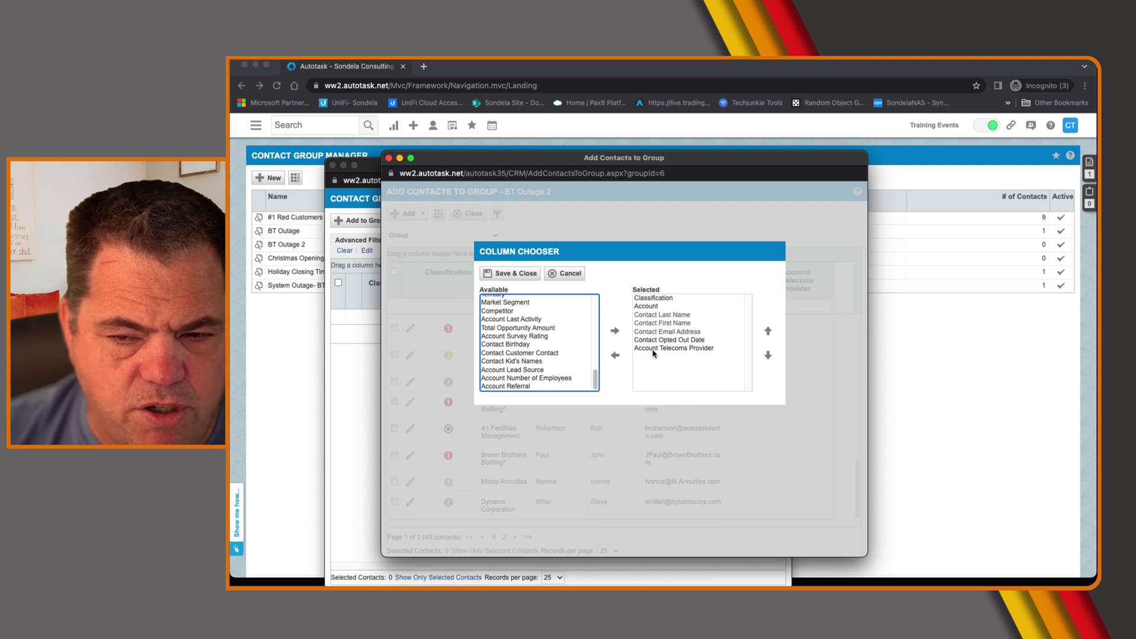
{"action": "left_click", "coordinate": [673, 349]}
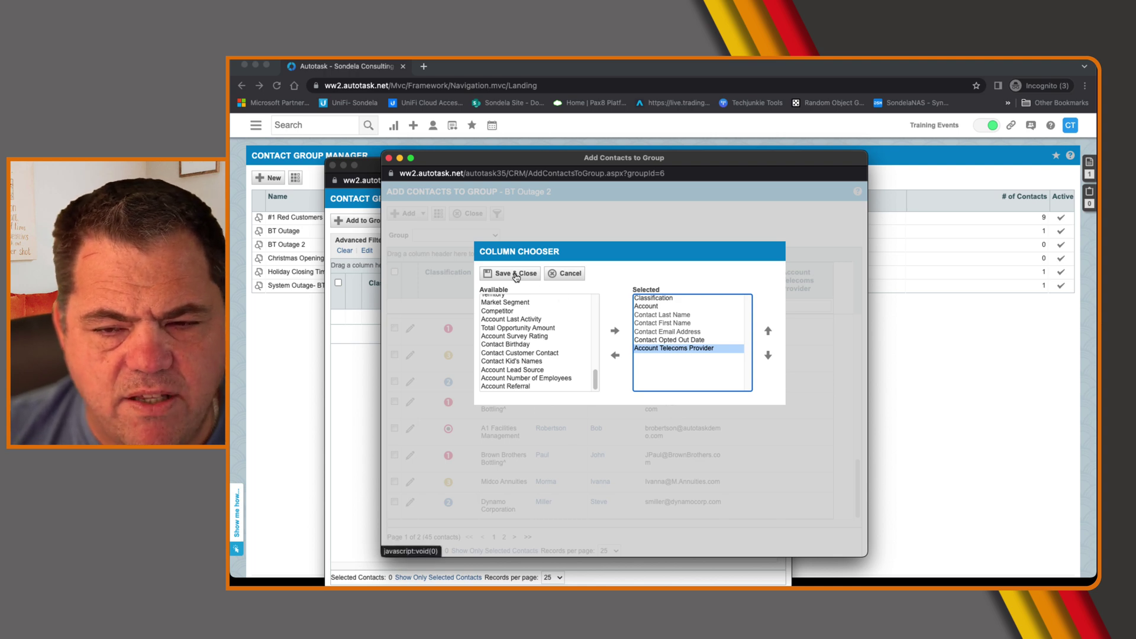
{"action": "left_click", "coordinate": [516, 275]}
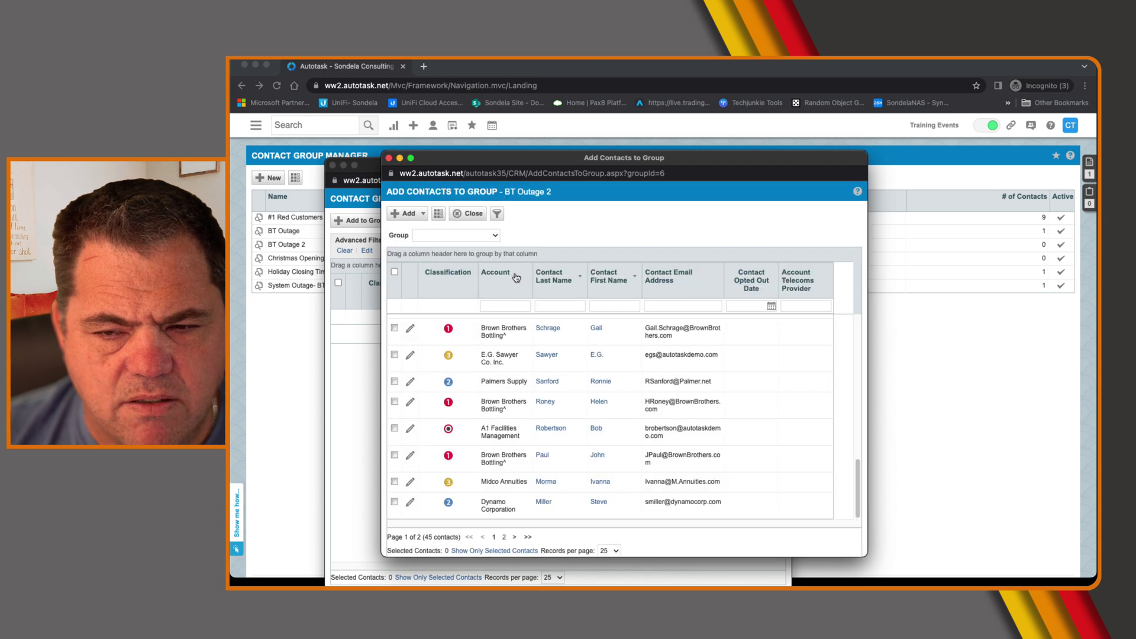
- Filter telecoms provider to BT and add the Carron Properties contact to BT Outage 2
{"action": "left_click", "coordinate": [801, 307]}
{"action": "type", "text": "B"}
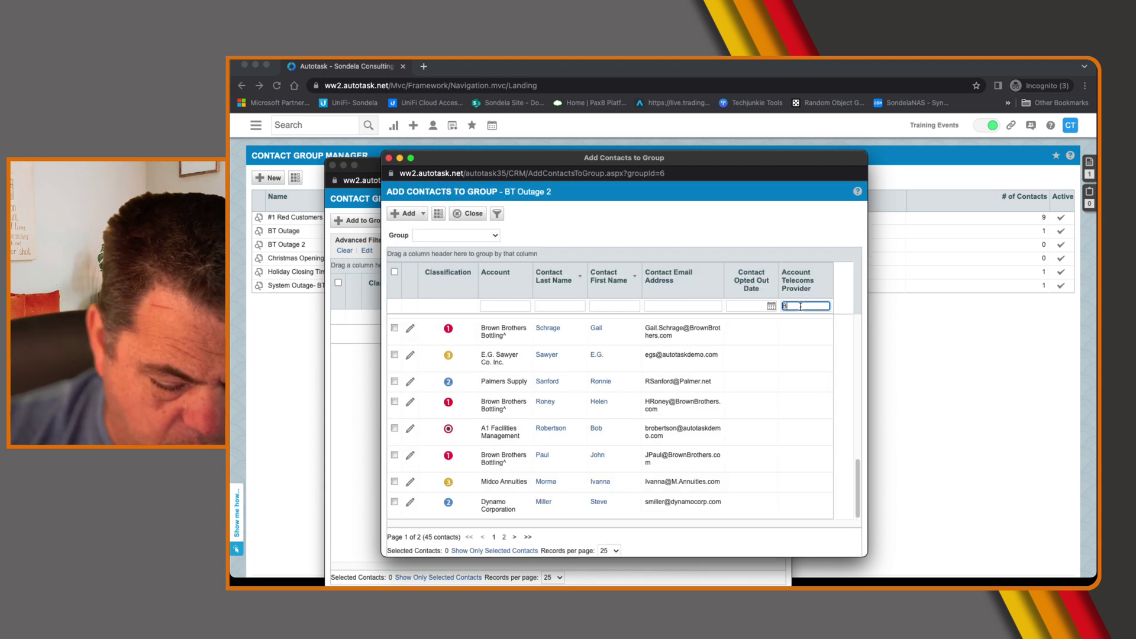
{"action": "type", "text": "T"}
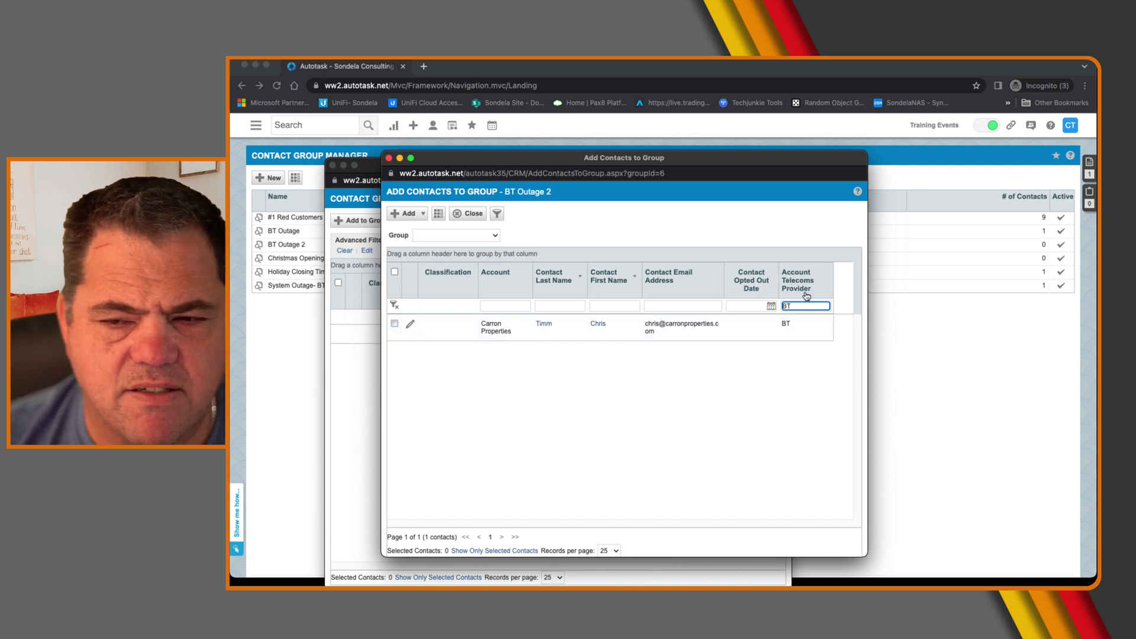
{"action": "left_click", "coordinate": [395, 324]}
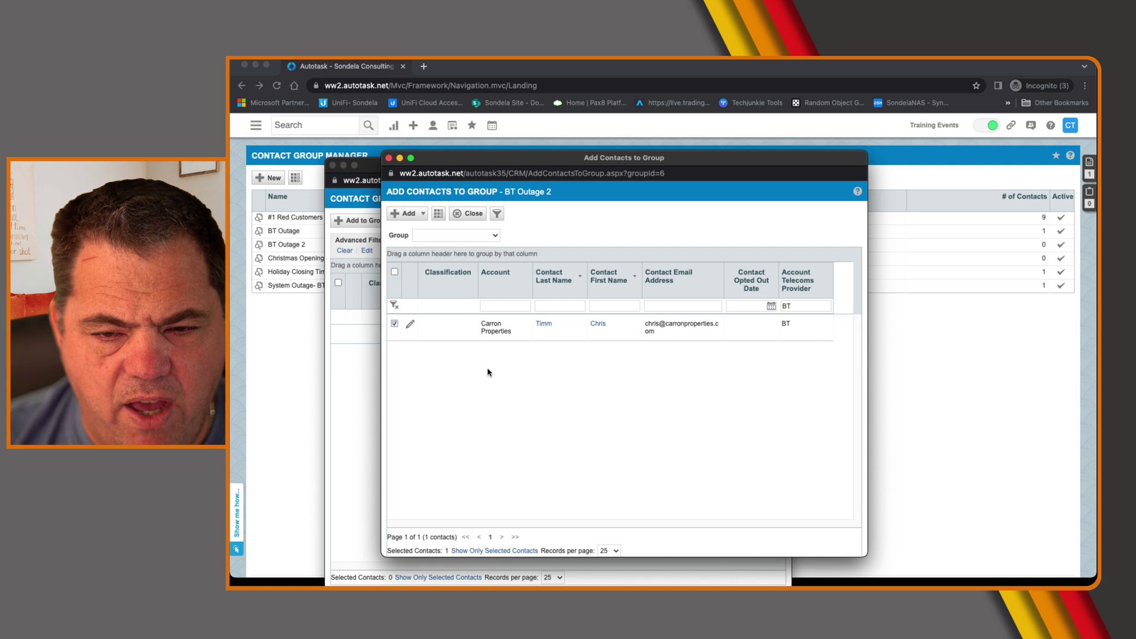
{"action": "left_click", "coordinate": [405, 217]}
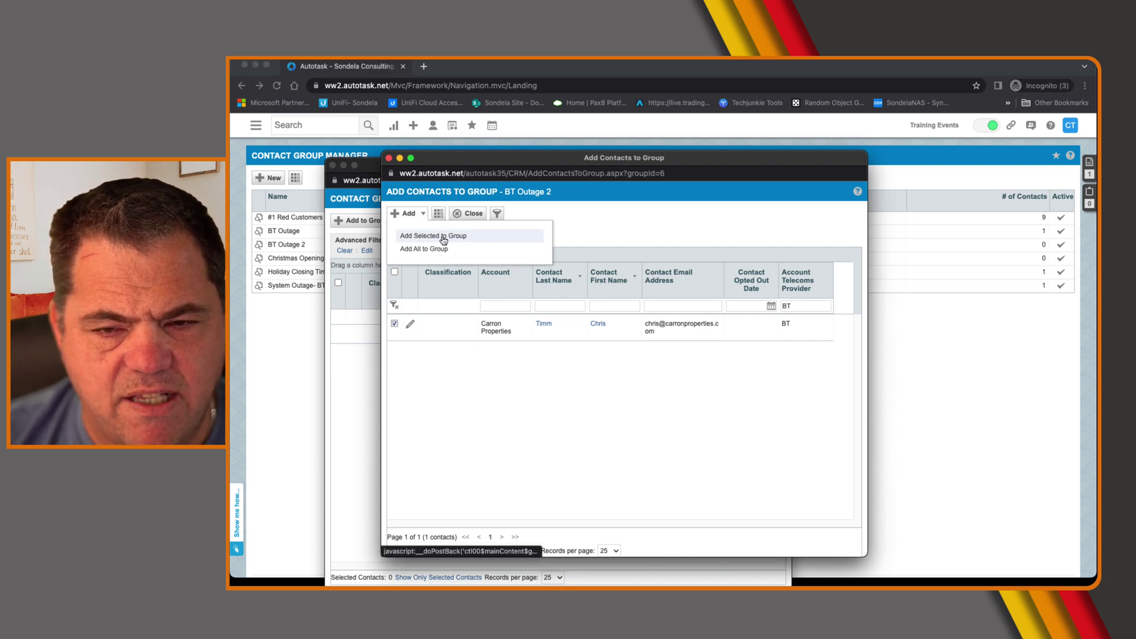
{"action": "left_click", "coordinate": [443, 237]}
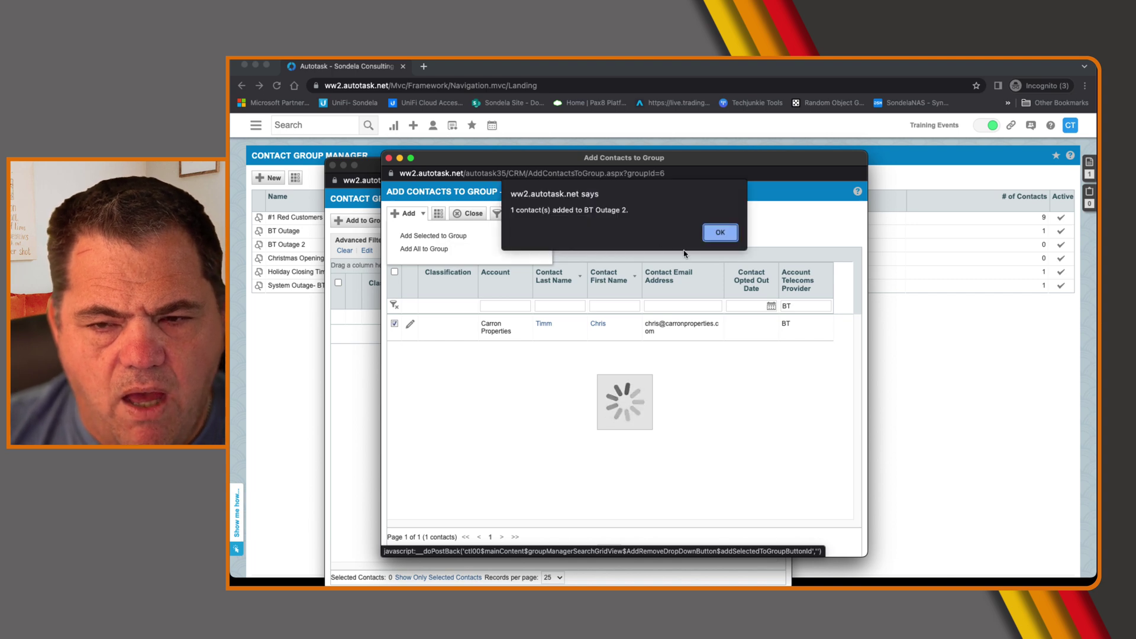
{"action": "left_click", "coordinate": [720, 234]}
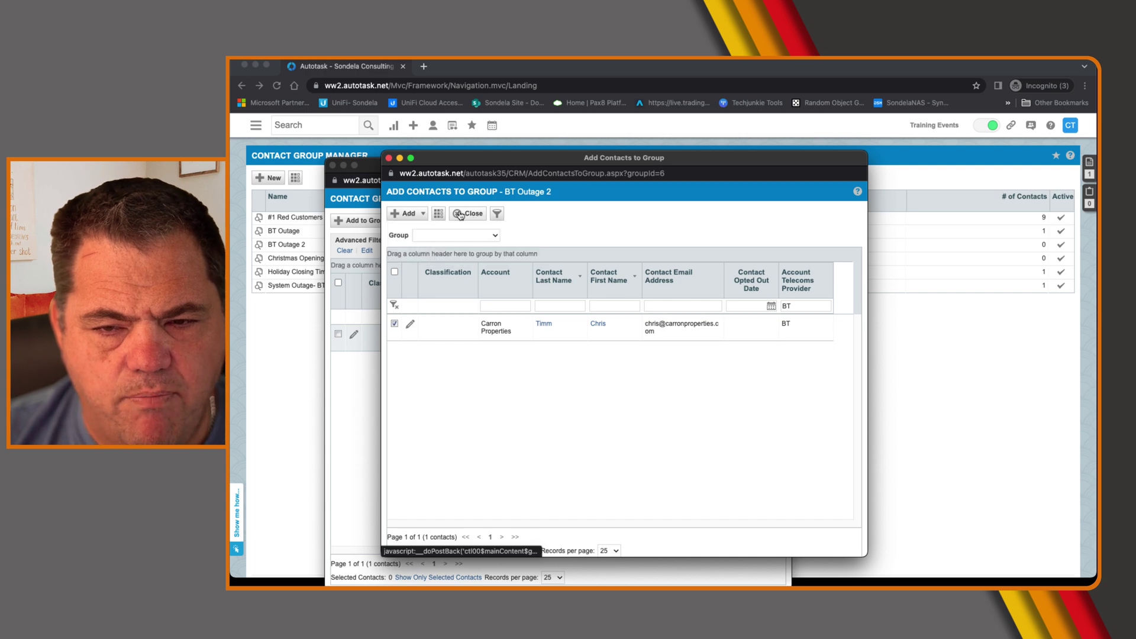
- Close the add-contacts window and clear the BT Outage 2 group's advanced filter
{"action": "left_click", "coordinate": [465, 216]}
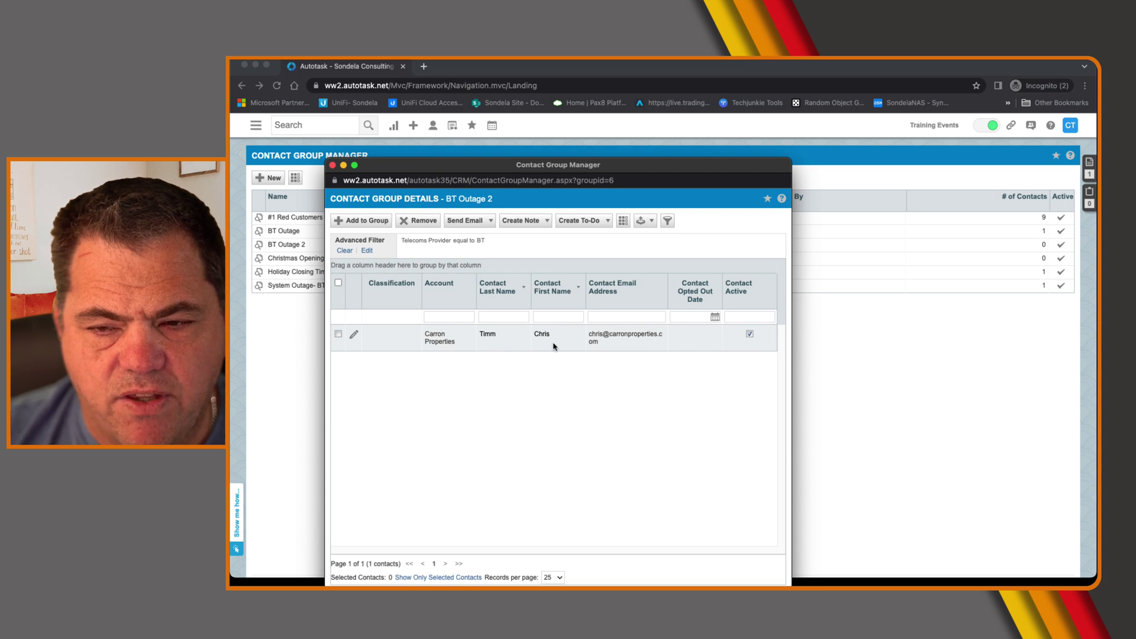
{"action": "left_click_drag", "start_coordinate": [446, 201], "coordinate": [502, 203]}
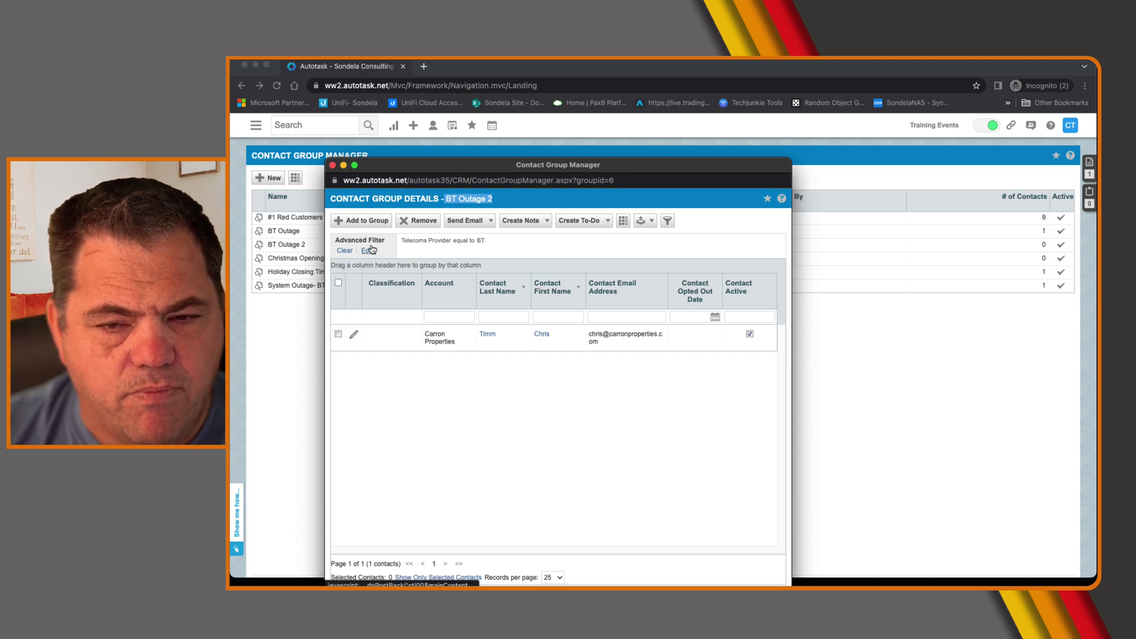
{"action": "left_click", "coordinate": [345, 252]}
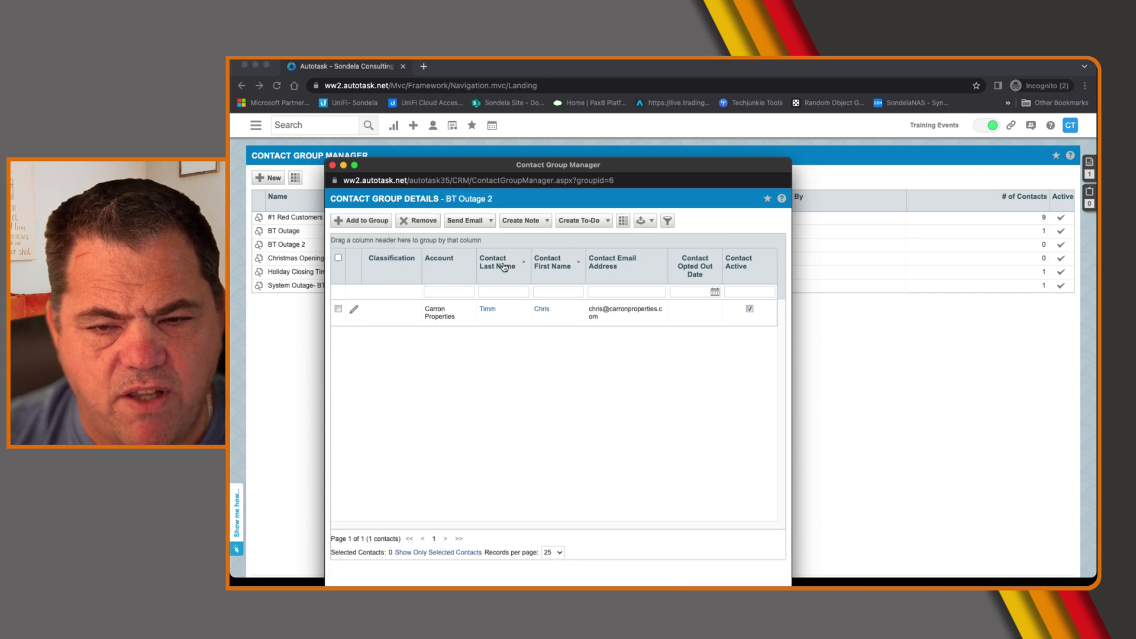
- Pick BT under Account User Defined Columns in the filter, then cancel without applying
{"action": "left_click", "coordinate": [668, 223]}
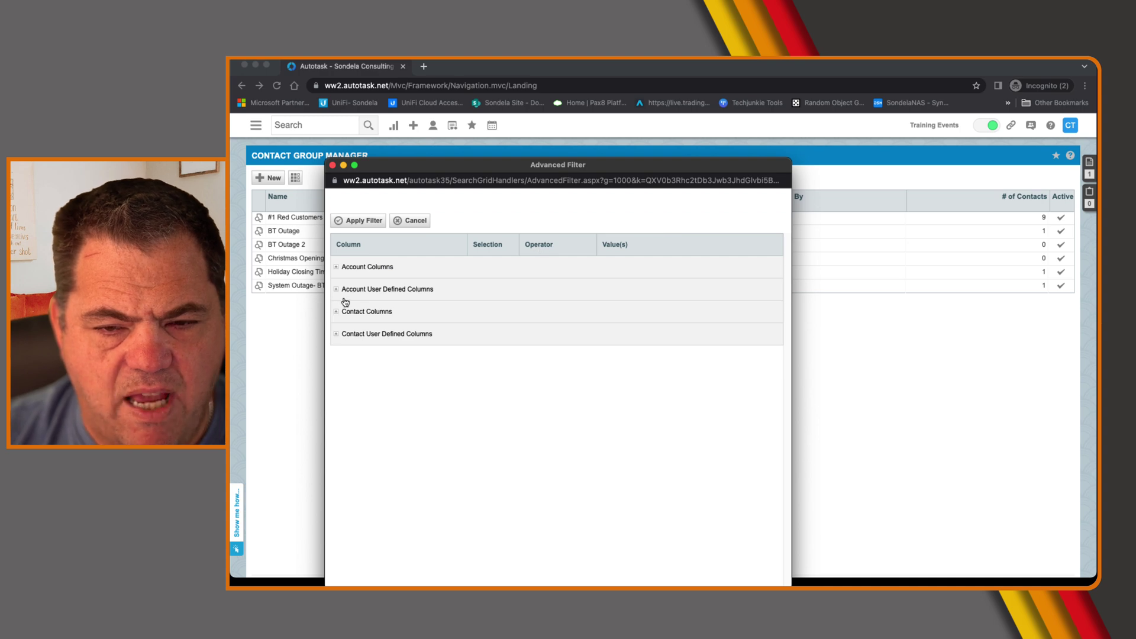
{"action": "left_click", "coordinate": [339, 290]}
{"action": "left_click", "coordinate": [347, 291]}
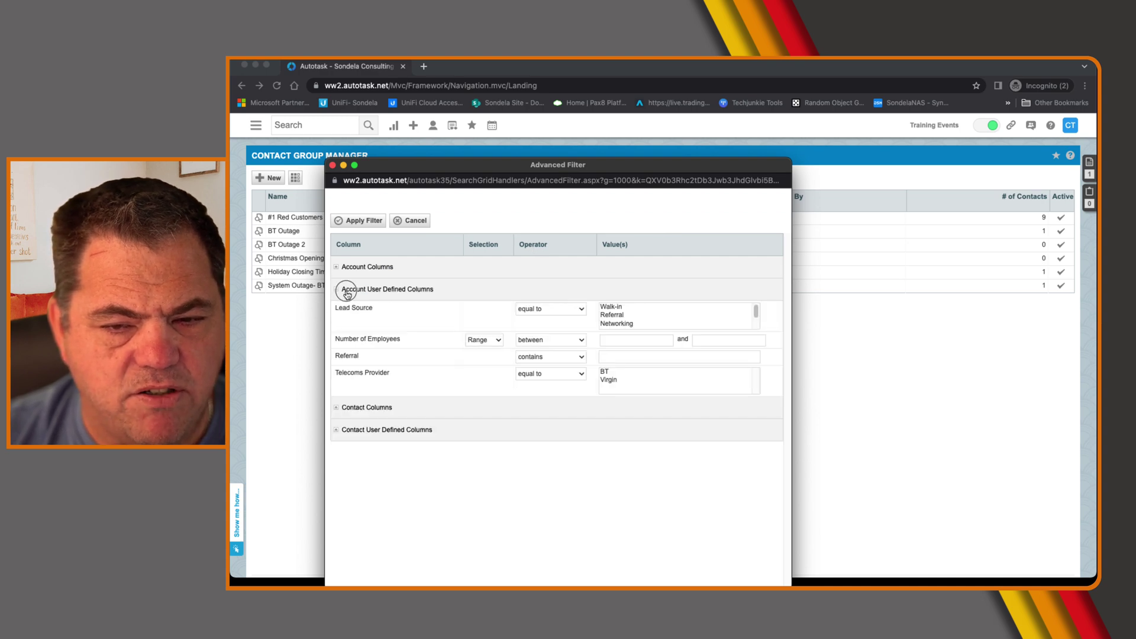
{"action": "left_click", "coordinate": [435, 291]}
{"action": "left_click", "coordinate": [381, 293]}
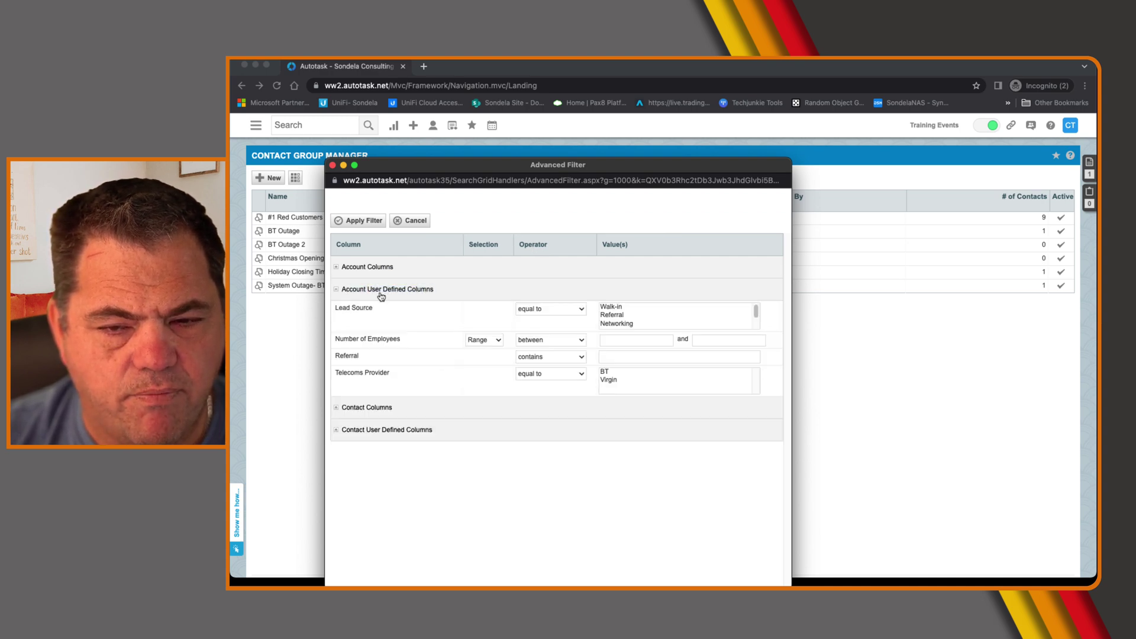
{"action": "left_click", "coordinate": [621, 373]}
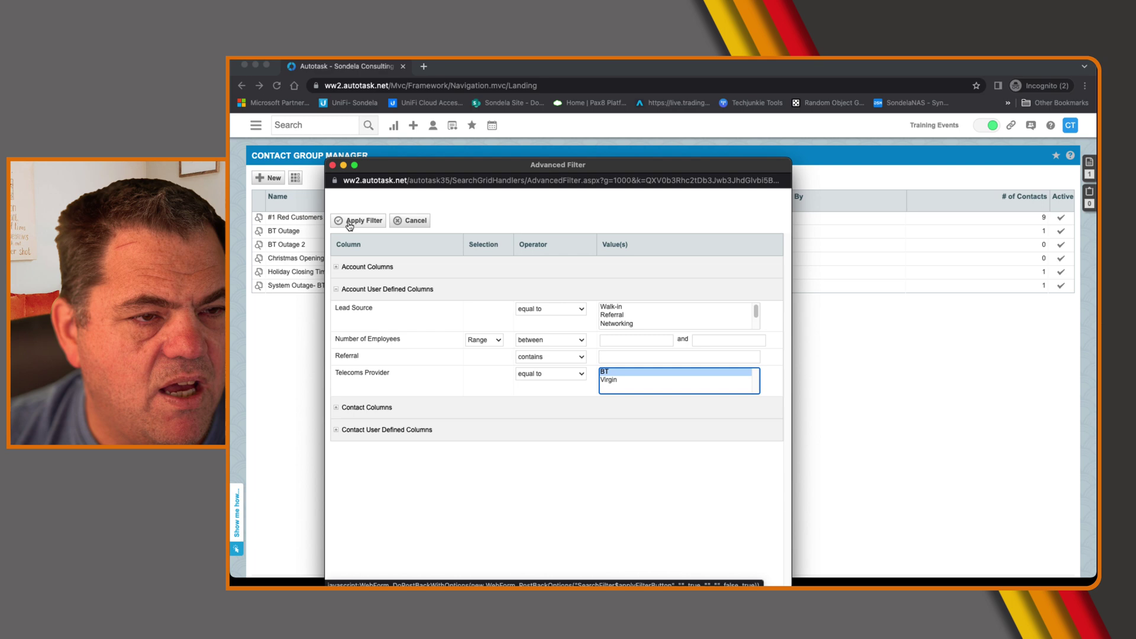
{"action": "left_click", "coordinate": [416, 224]}
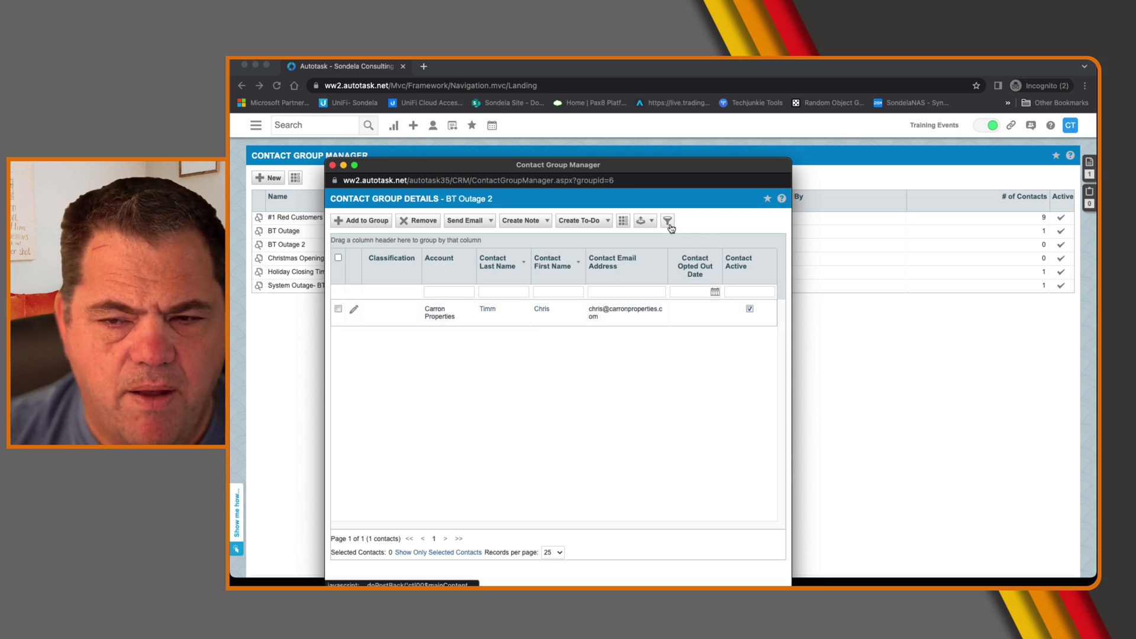
- Apply an Account City contains 'London' filter to the BT Outage 2 group details
{"action": "left_click", "coordinate": [668, 221]}
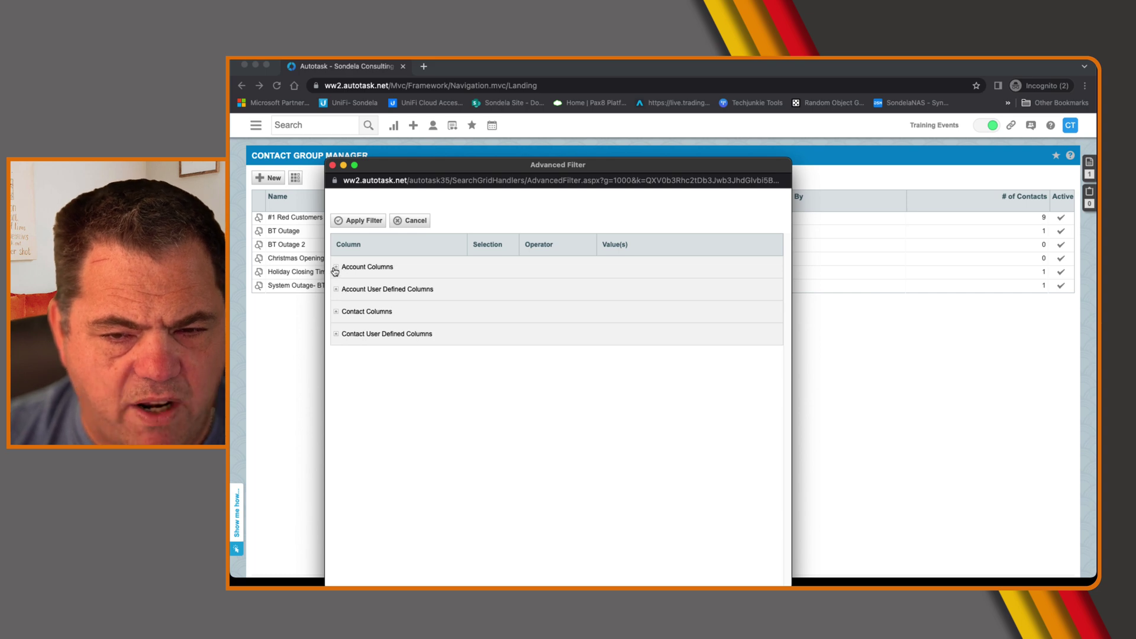
{"action": "left_click", "coordinate": [336, 269]}
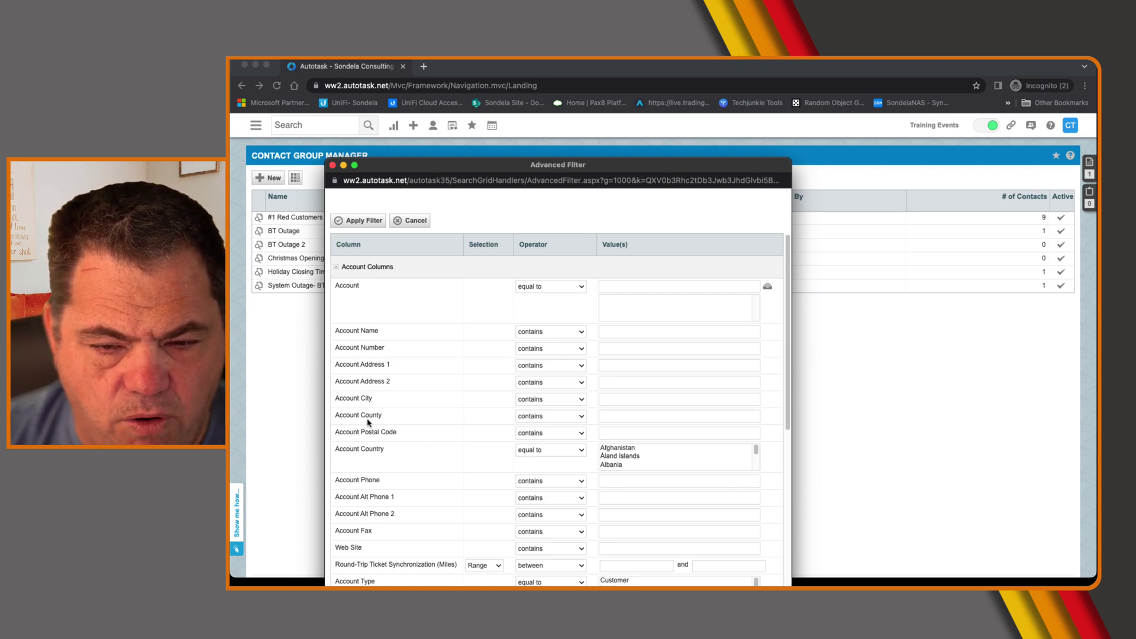
{"action": "left_click", "coordinate": [634, 400]}
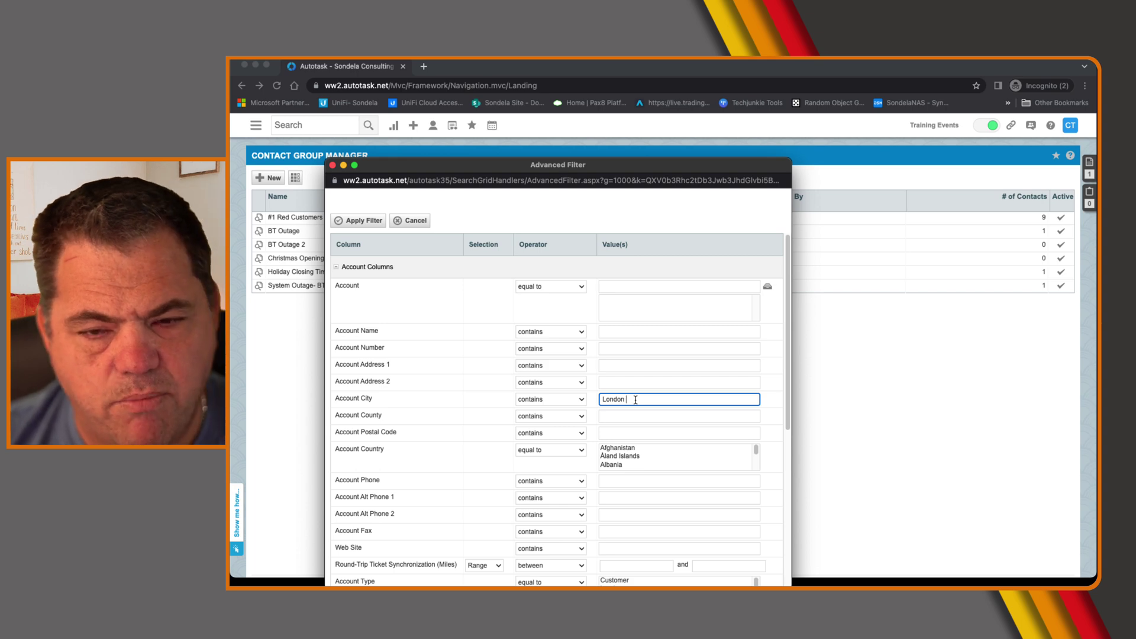
{"action": "left_click", "coordinate": [363, 226]}
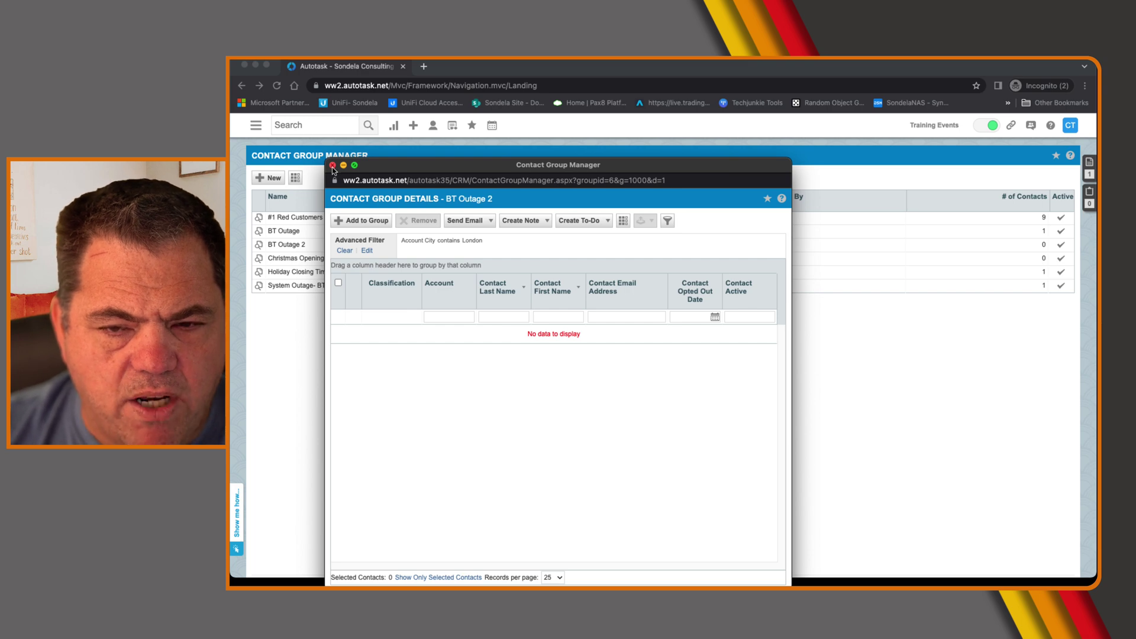
- Clear the London city filter and select the group's only contact, Carron Properties
{"action": "left_click", "coordinate": [343, 252]}
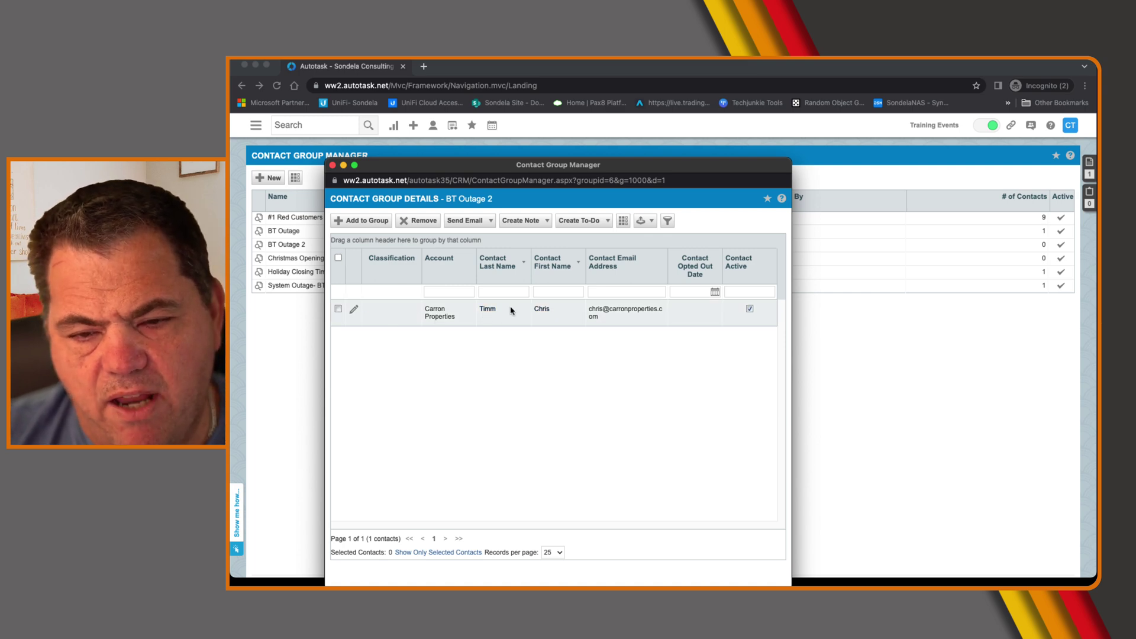
{"action": "left_click", "coordinate": [338, 309]}
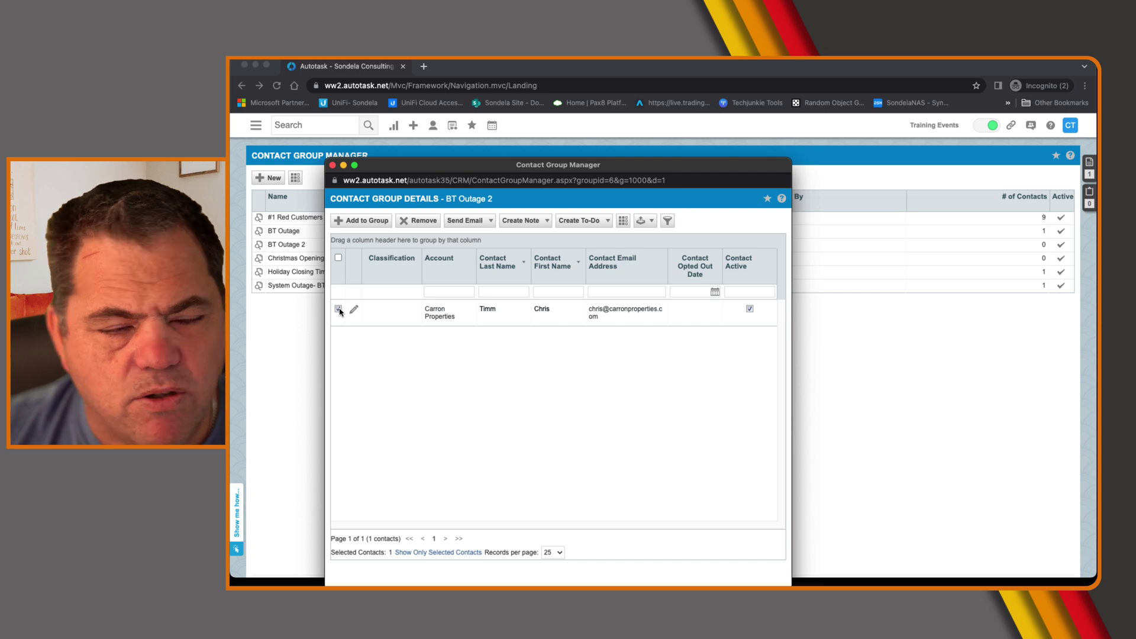
{"action": "mouse_move", "coordinate": [459, 226]}
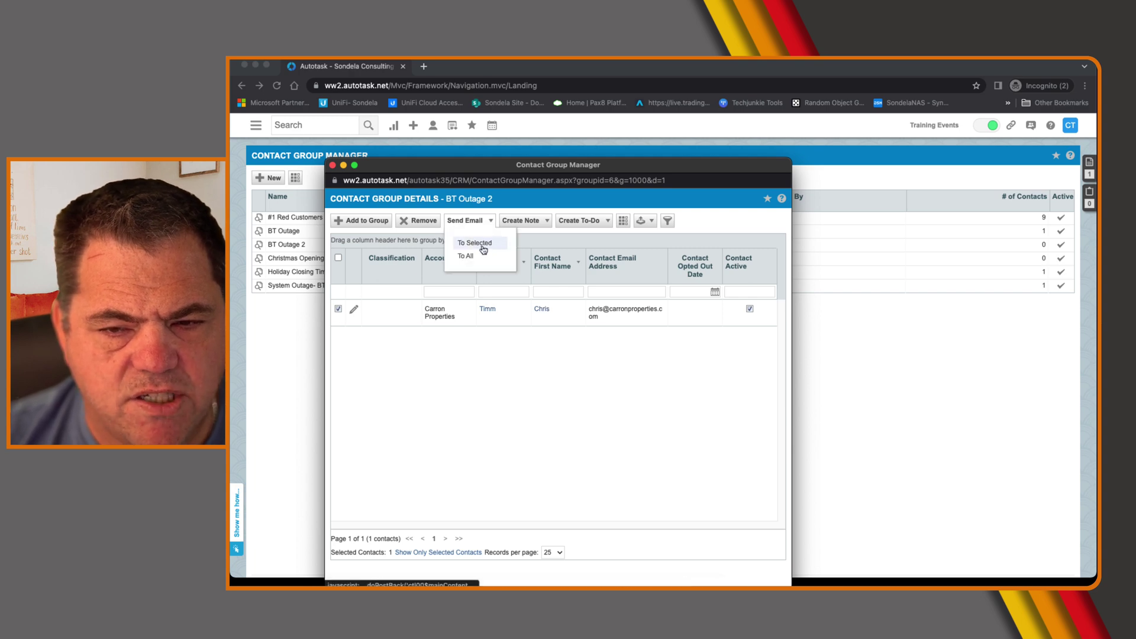
- Start an email to the selected BT Outage 2 contact via Send Email > To Selected
{"action": "left_click", "coordinate": [482, 245]}
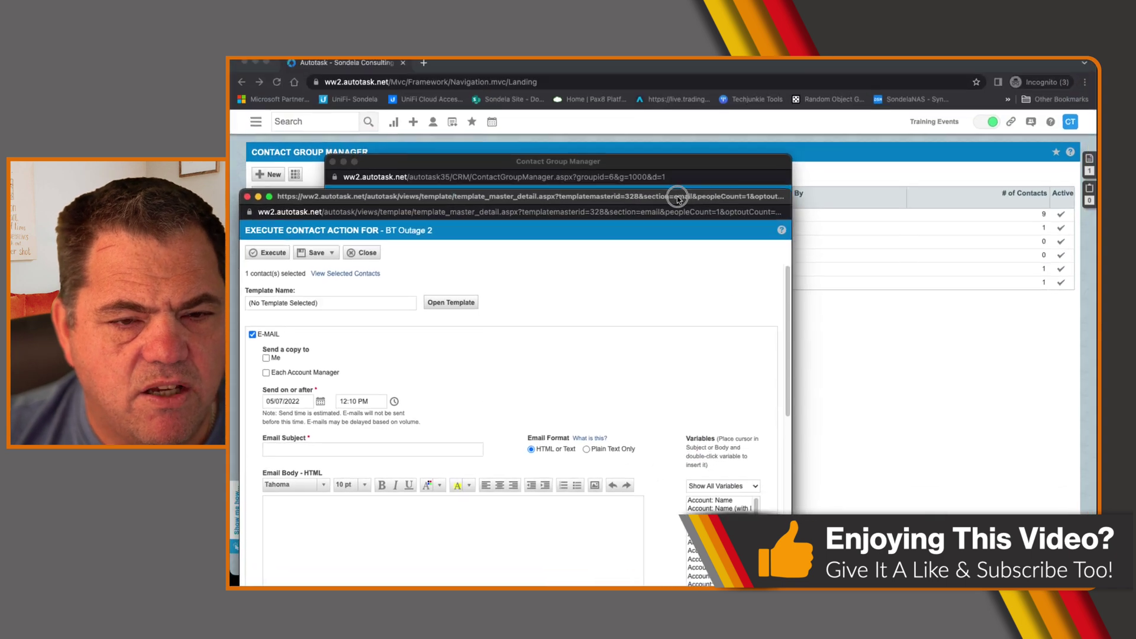
{"action": "left_click_drag", "start_coordinate": [770, 179], "coordinate": [771, 163]}
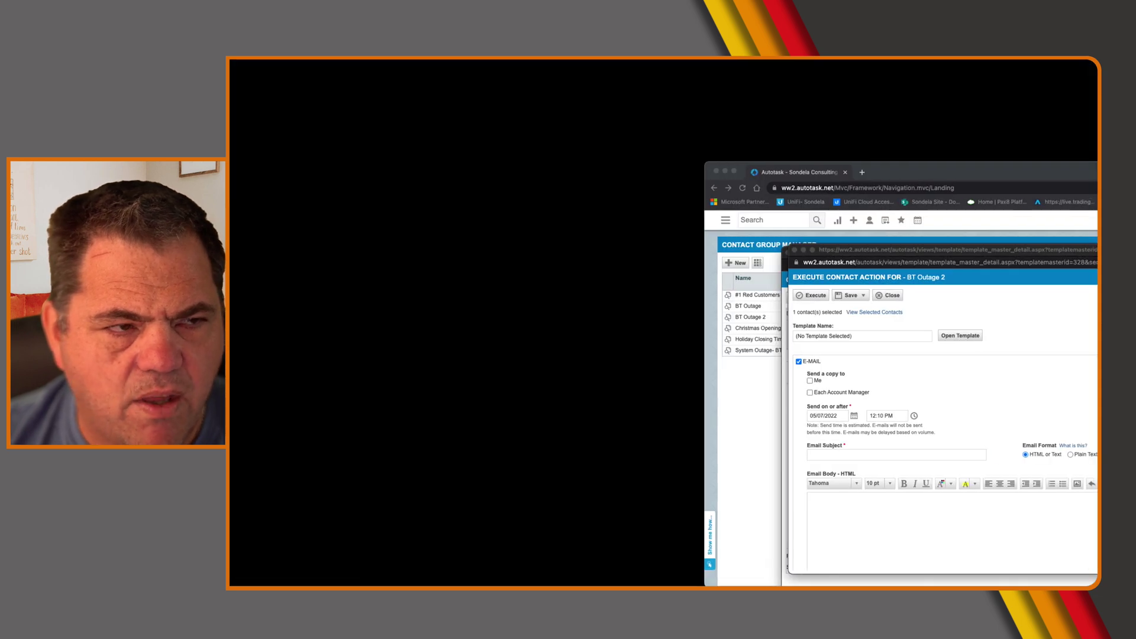
- Load the BT1 template so the email subject reads 'BT Outage' with its designed body
{"action": "left_click", "coordinate": [969, 335]}
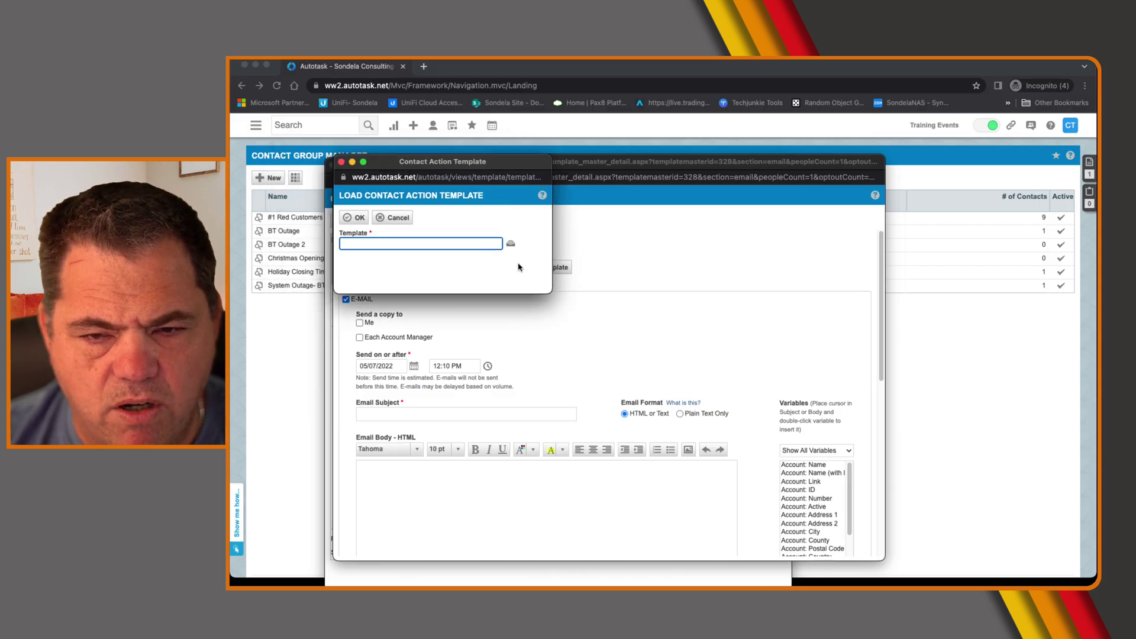
{"action": "left_click", "coordinate": [511, 247]}
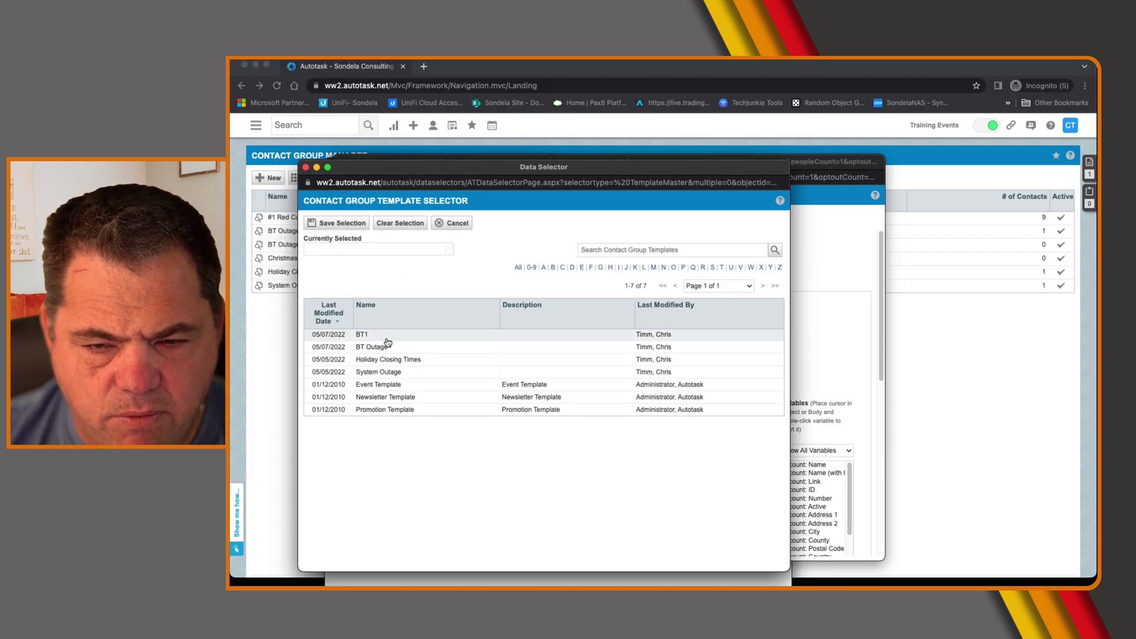
{"action": "left_click", "coordinate": [387, 345]}
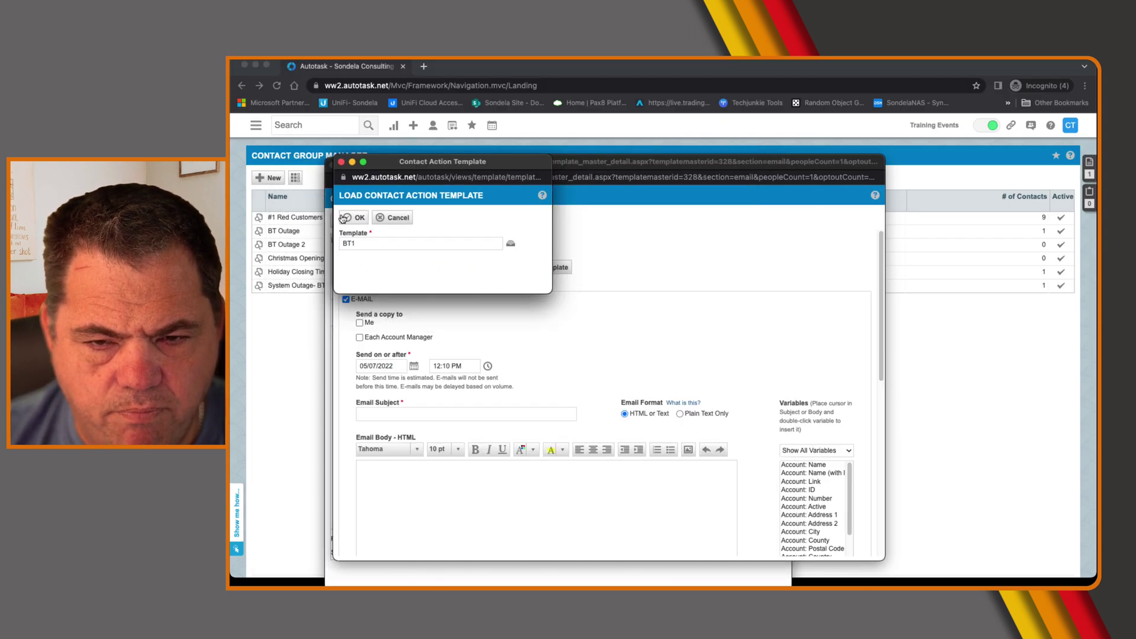
{"action": "left_click", "coordinate": [358, 218]}
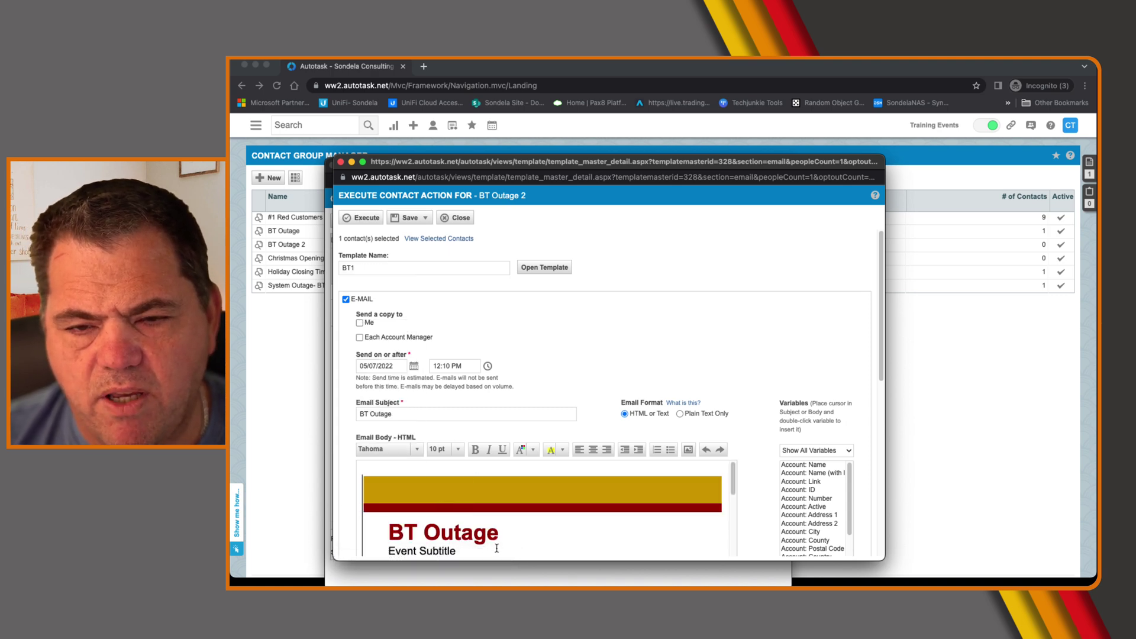
{"action": "scroll", "coordinate": [496, 548], "scroll_direction": "down", "scroll_amount": 10}
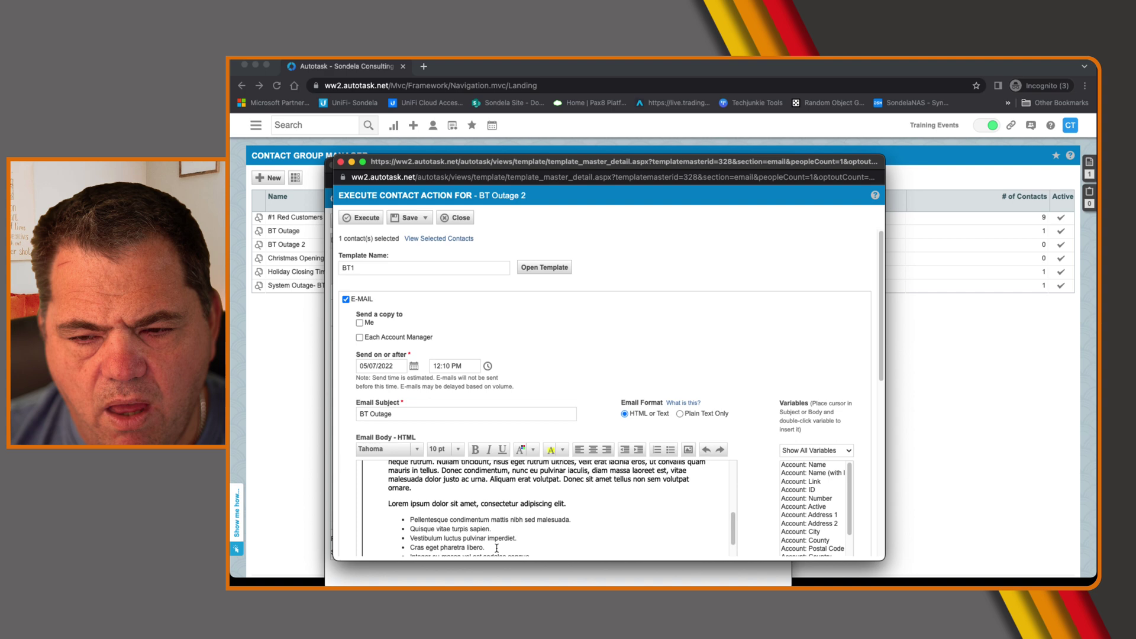
{"action": "scroll", "coordinate": [496, 548], "scroll_direction": "down", "scroll_amount": 5}
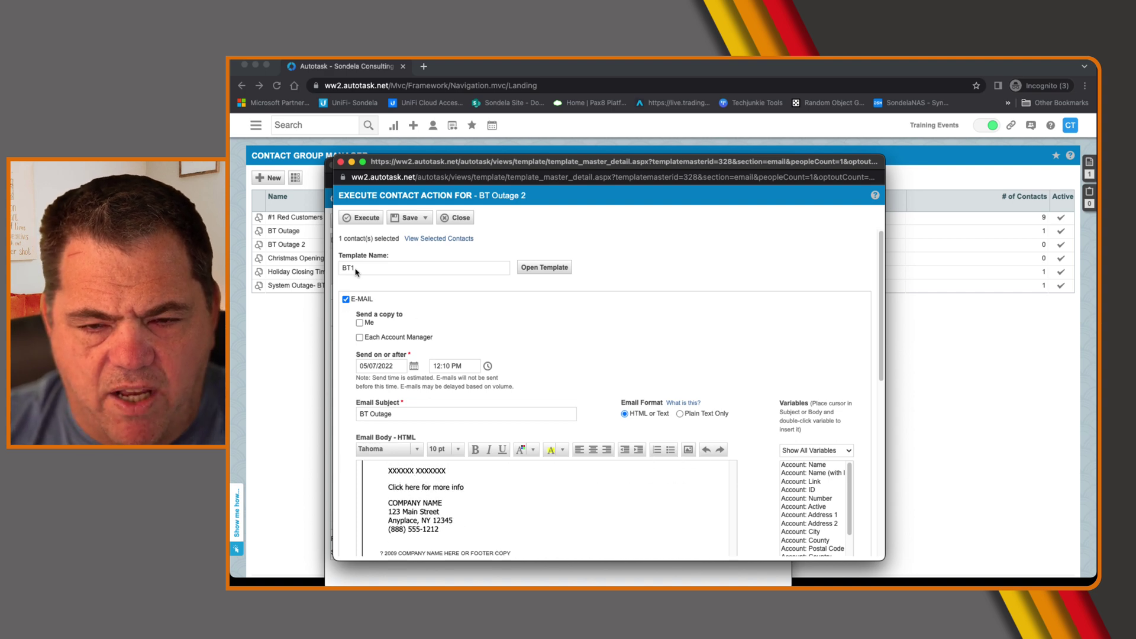
{"action": "triple_click", "coordinate": [376, 355]}
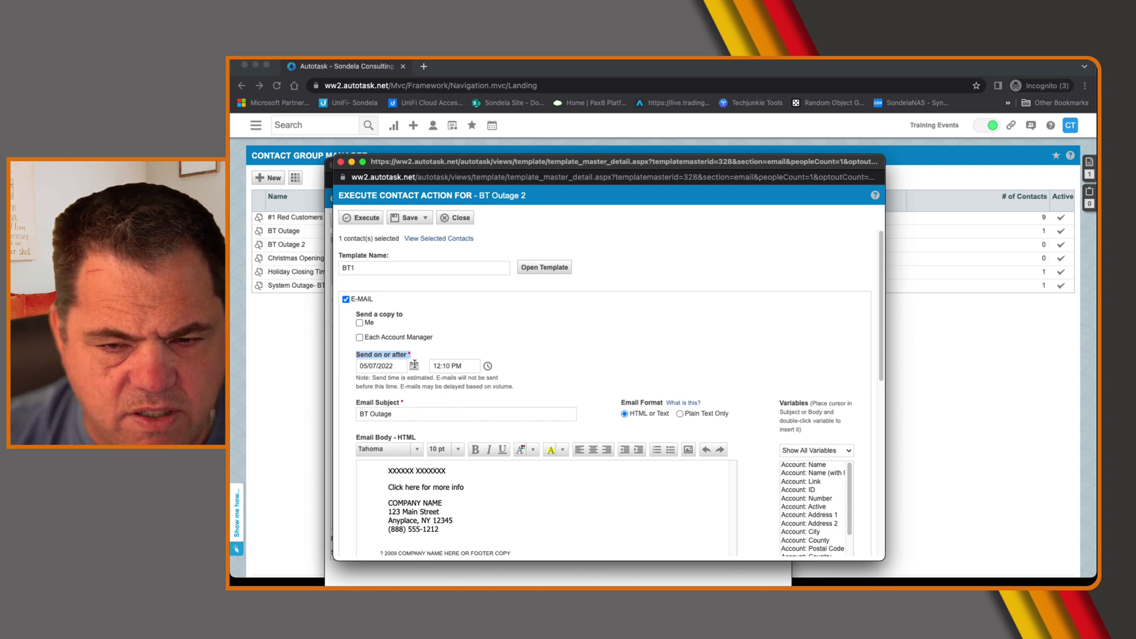
{"action": "left_click", "coordinate": [359, 324]}
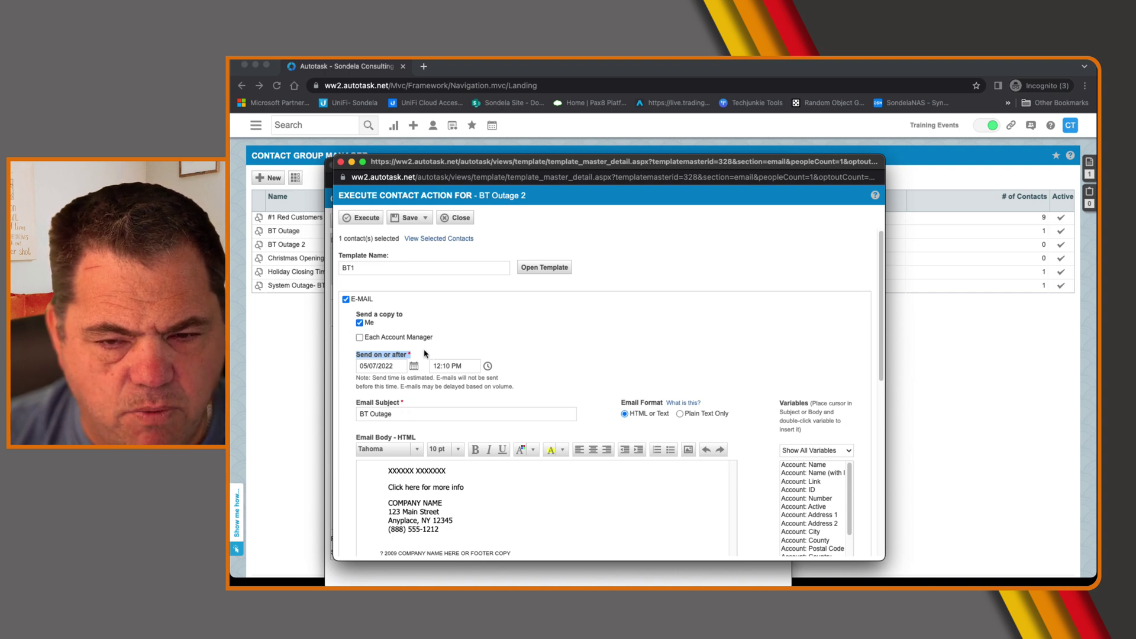
{"action": "left_click", "coordinate": [359, 323]}
{"action": "left_click", "coordinate": [456, 449]}
{"action": "scroll", "coordinate": [453, 460], "scroll_direction": "down", "scroll_amount": 5}
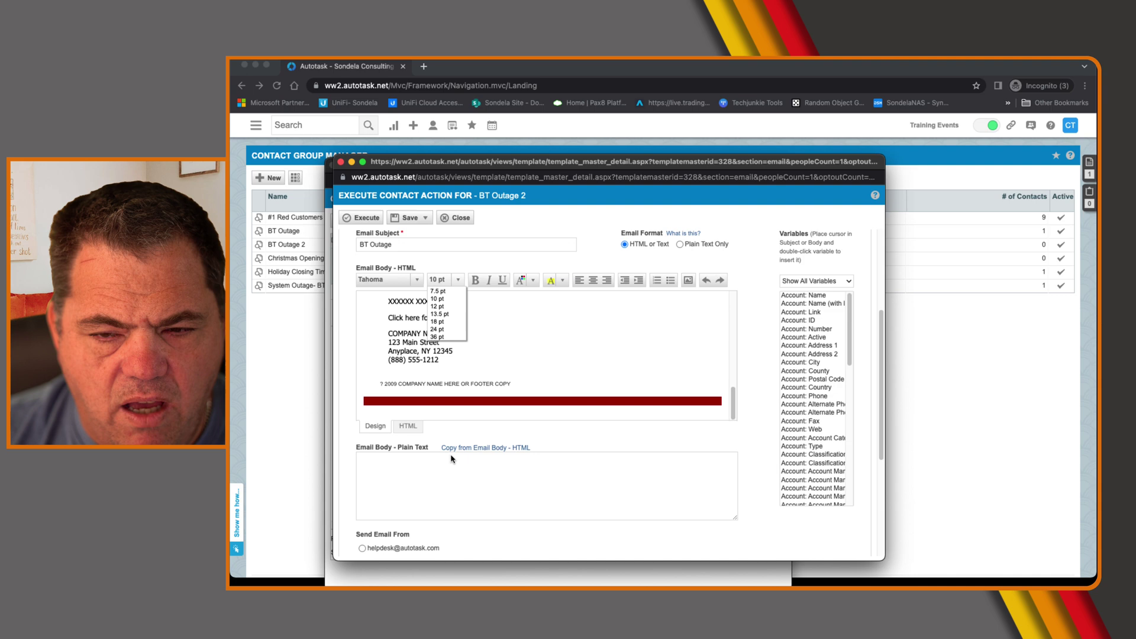
{"action": "scroll", "coordinate": [453, 460], "scroll_direction": "down", "scroll_amount": 2}
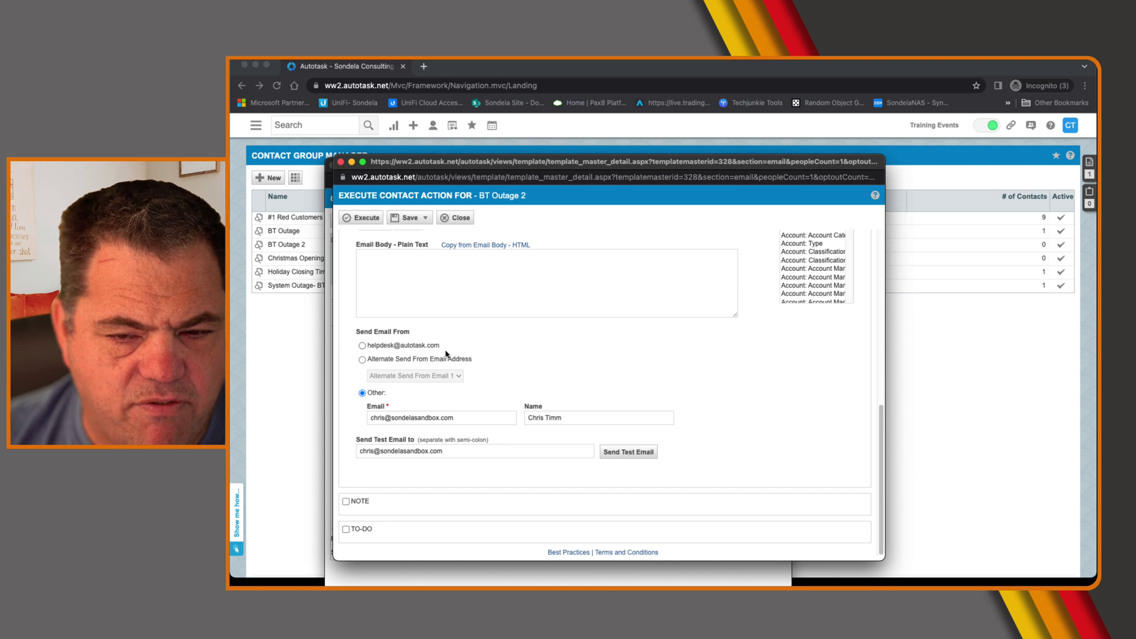
{"action": "triple_click", "coordinate": [456, 418]}
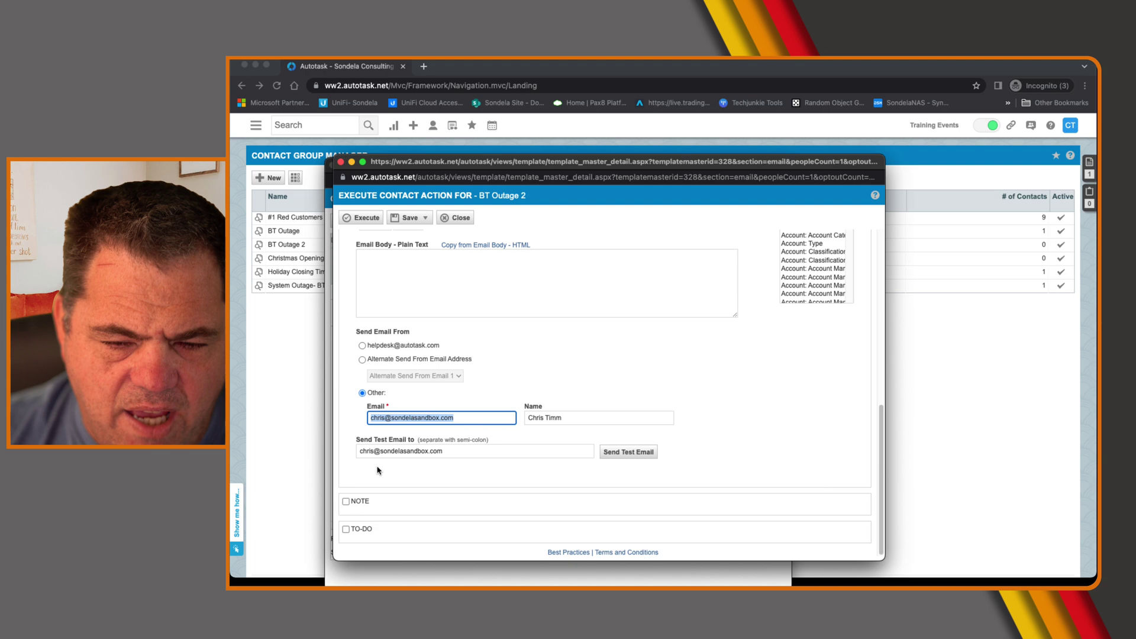
{"action": "left_click", "coordinate": [346, 531]}
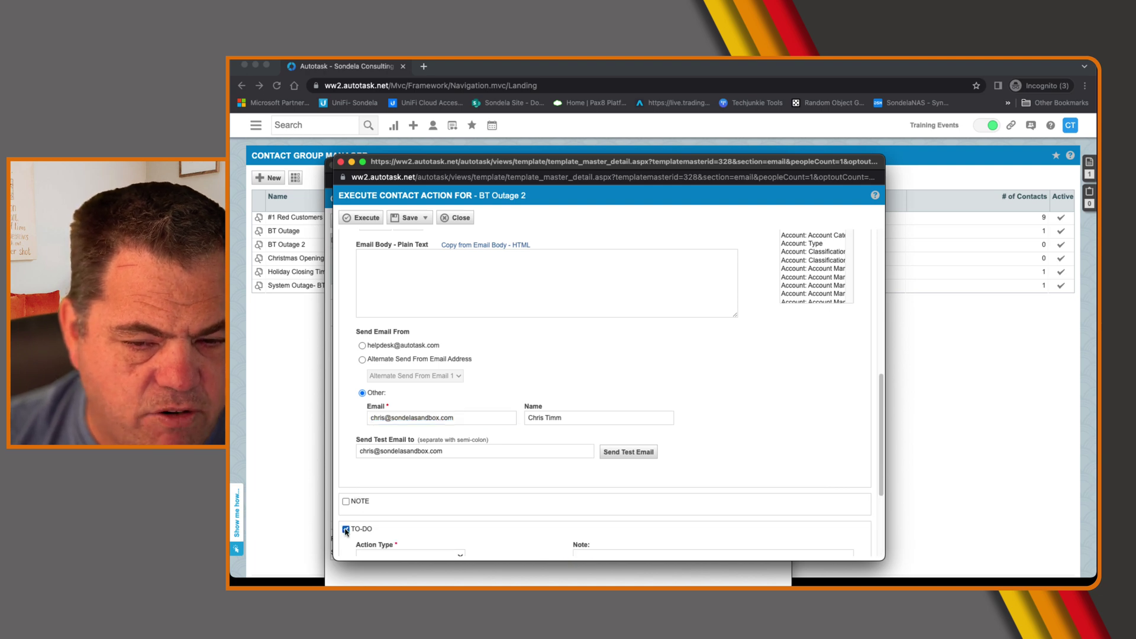
{"action": "scroll", "coordinate": [393, 527], "scroll_direction": "down", "scroll_amount": 1}
{"action": "left_click", "coordinate": [400, 539]}
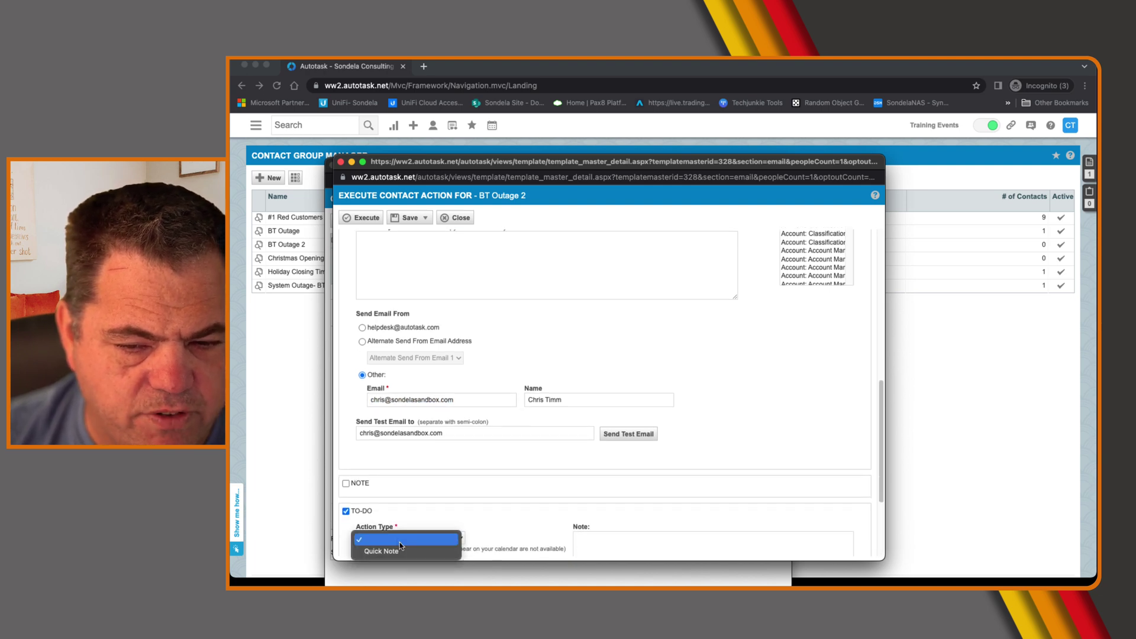
{"action": "left_click", "coordinate": [417, 552]}
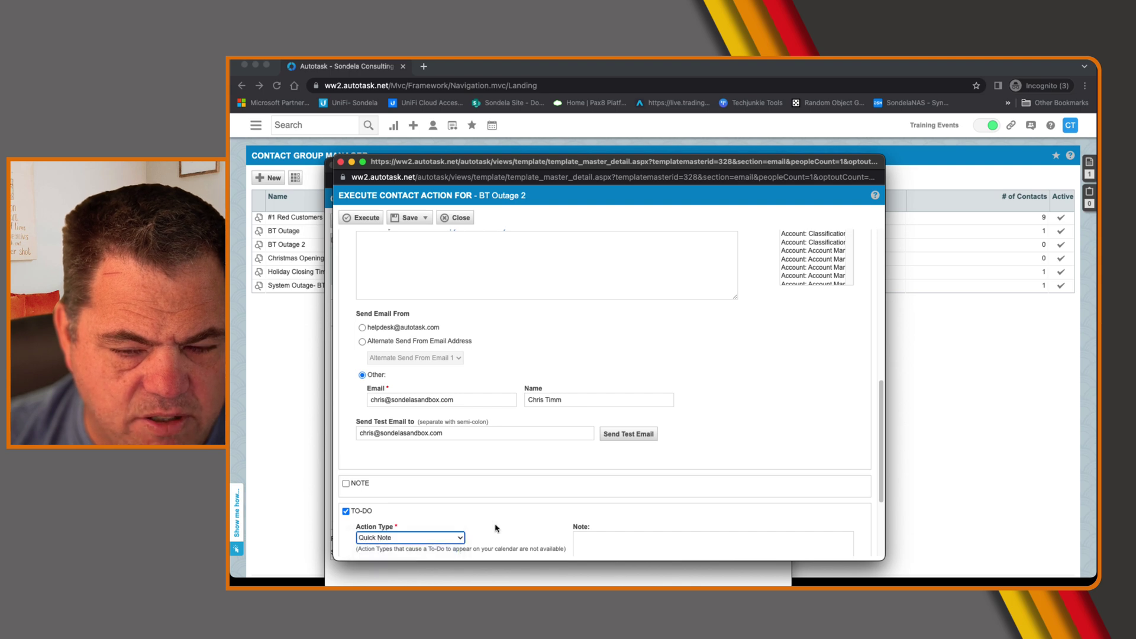
{"action": "scroll", "coordinate": [496, 529], "scroll_direction": "down", "scroll_amount": 5}
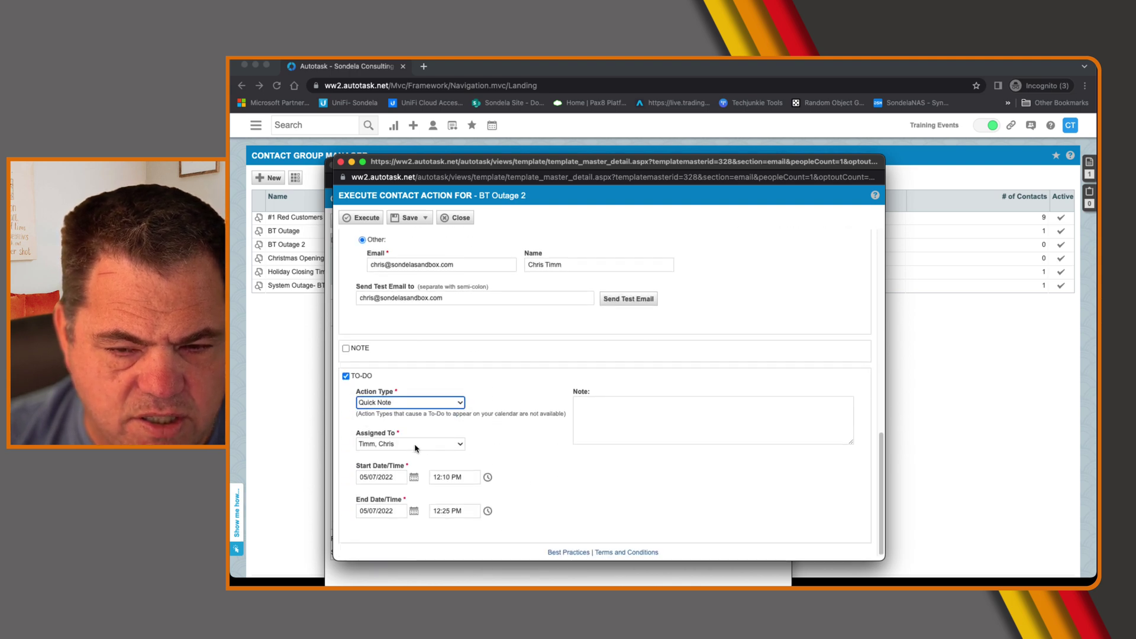
{"action": "left_click", "coordinate": [631, 418]}
{"action": "type", "text": "F"}
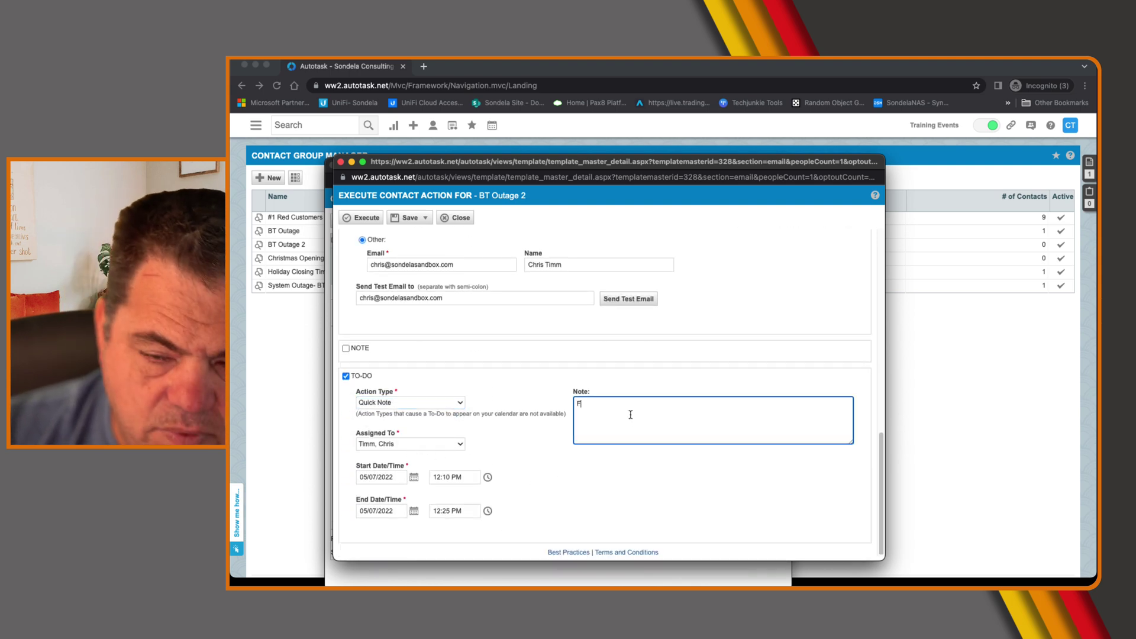
{"action": "type", "text": "ollow up w"}
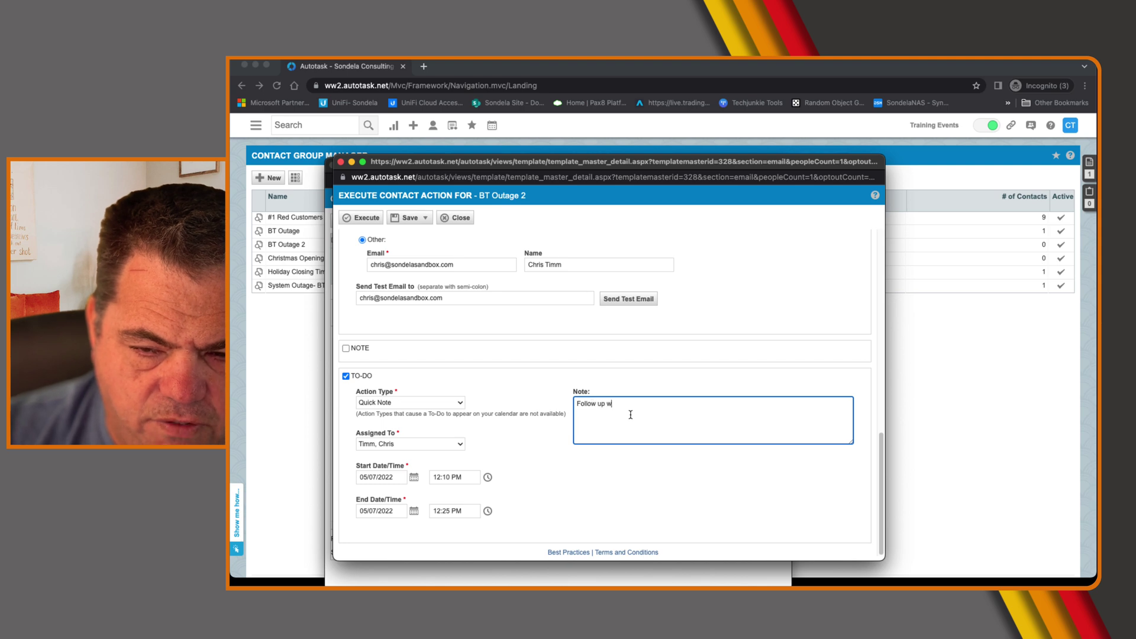
{"action": "type", "text": "ith Cust"}
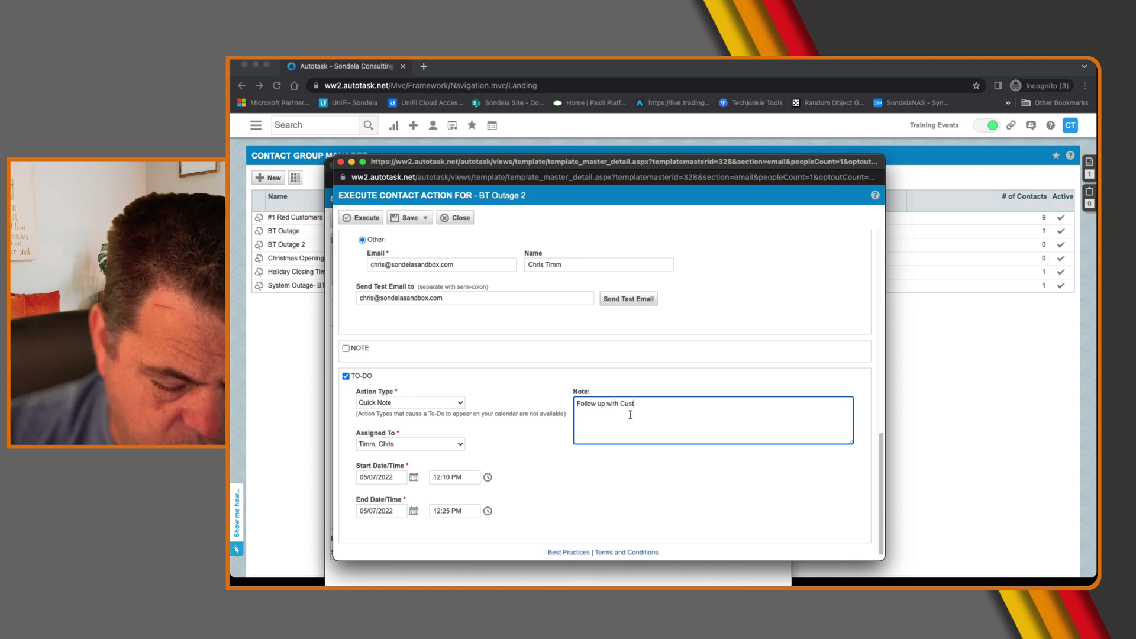
{"action": "type", "text": "omer to see if they have received the email"}
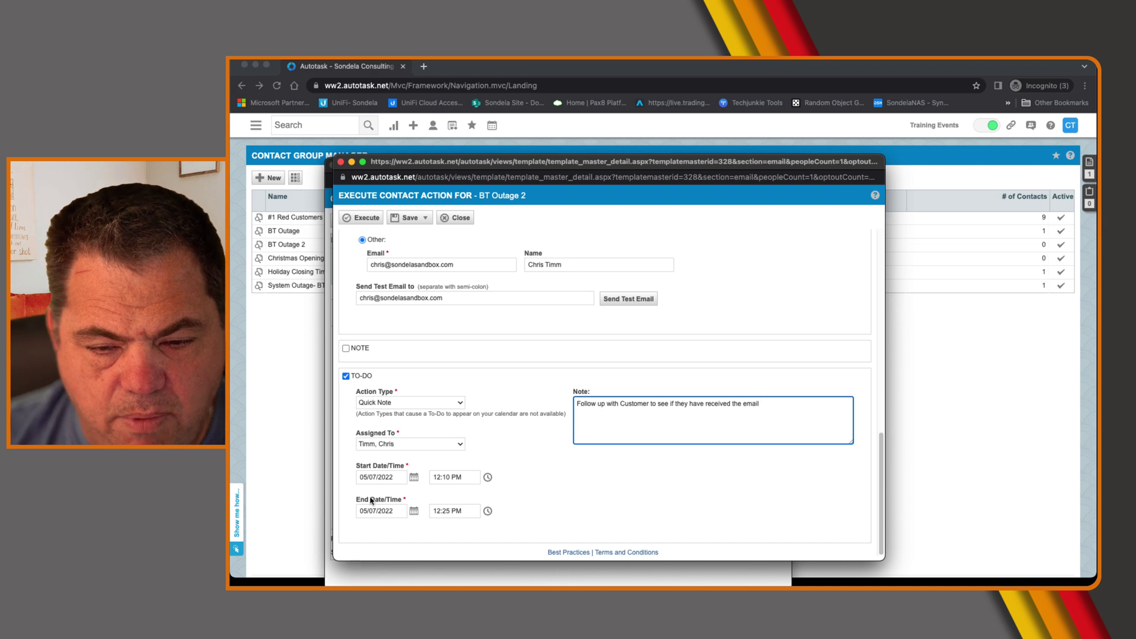
{"action": "left_click", "coordinate": [413, 477]}
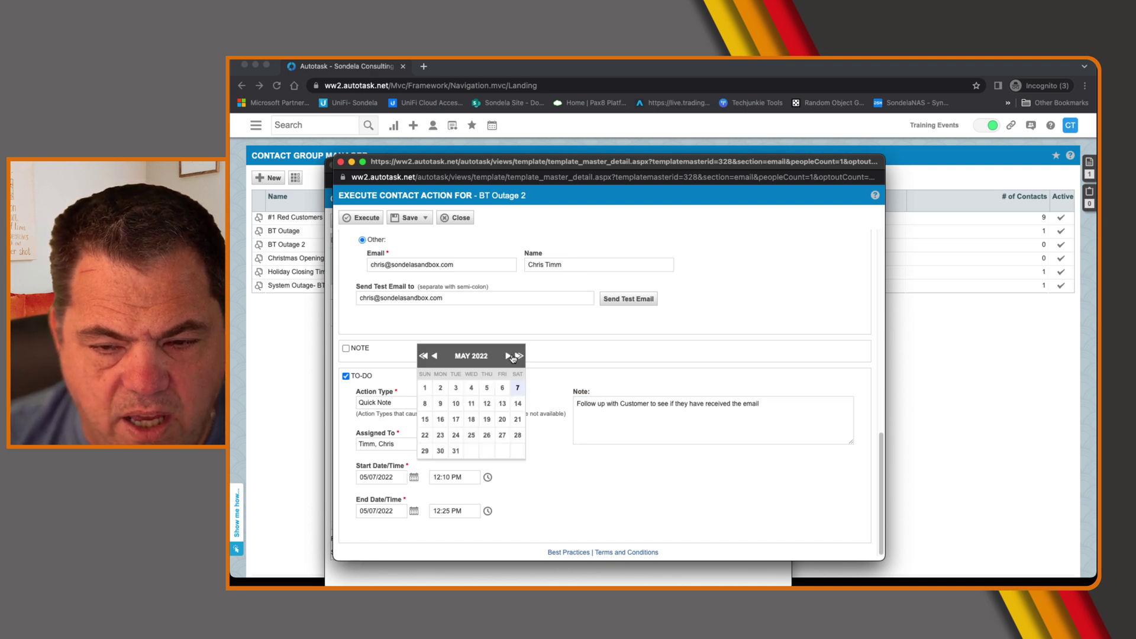
{"action": "left_click", "coordinate": [472, 436]}
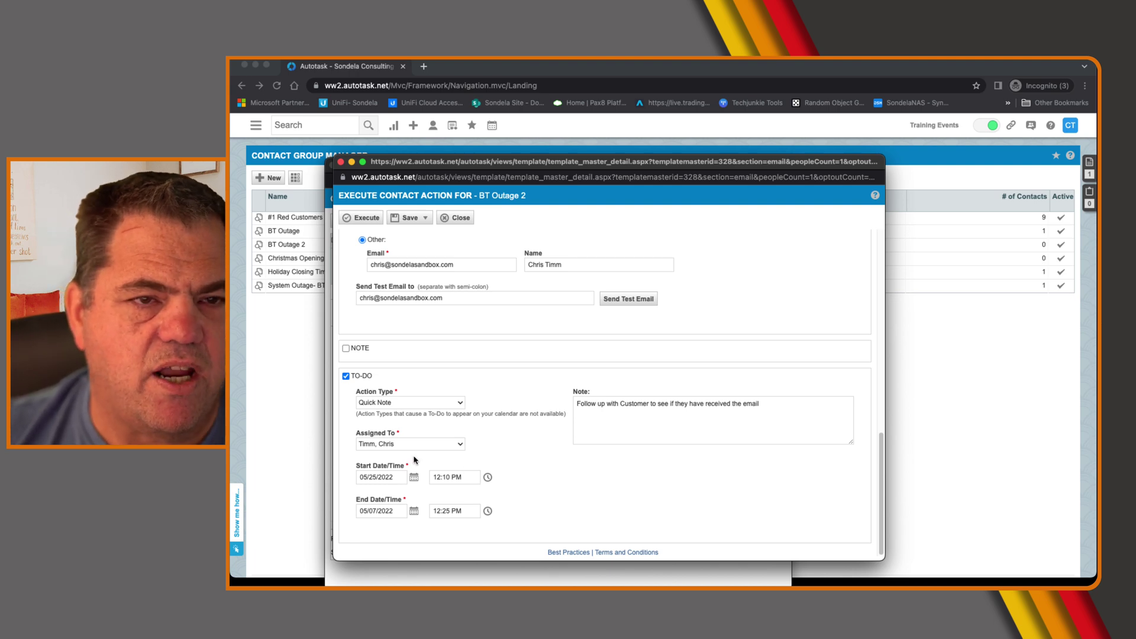
{"action": "left_click", "coordinate": [361, 377]}
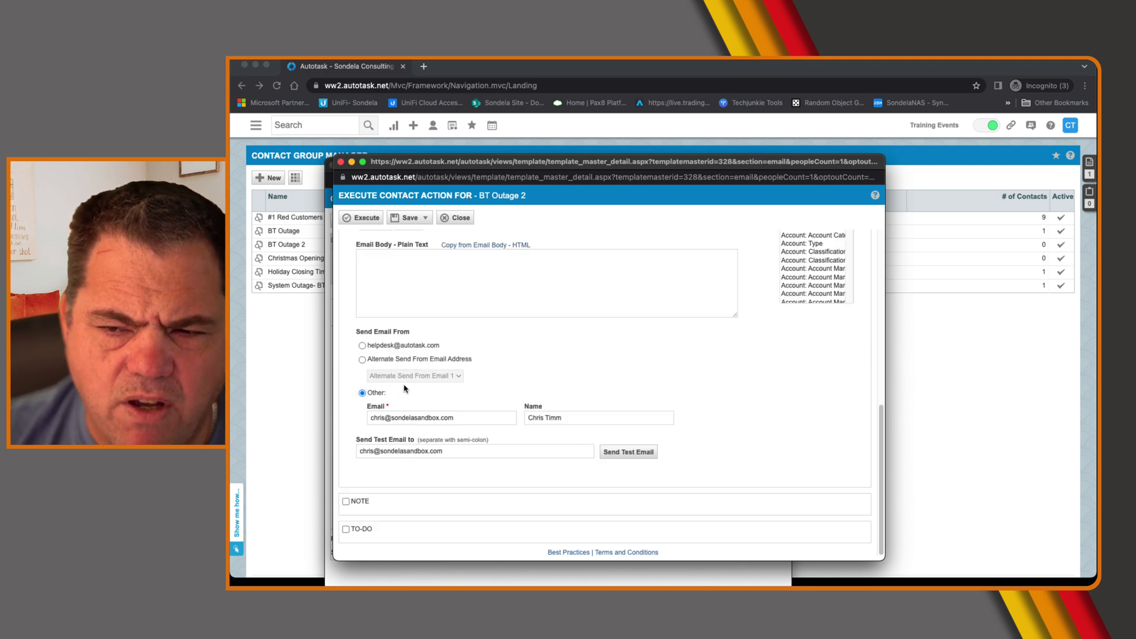
- Load the BT1 template into the email body
{"action": "scroll", "coordinate": [403, 337], "scroll_direction": "up", "scroll_amount": 10}
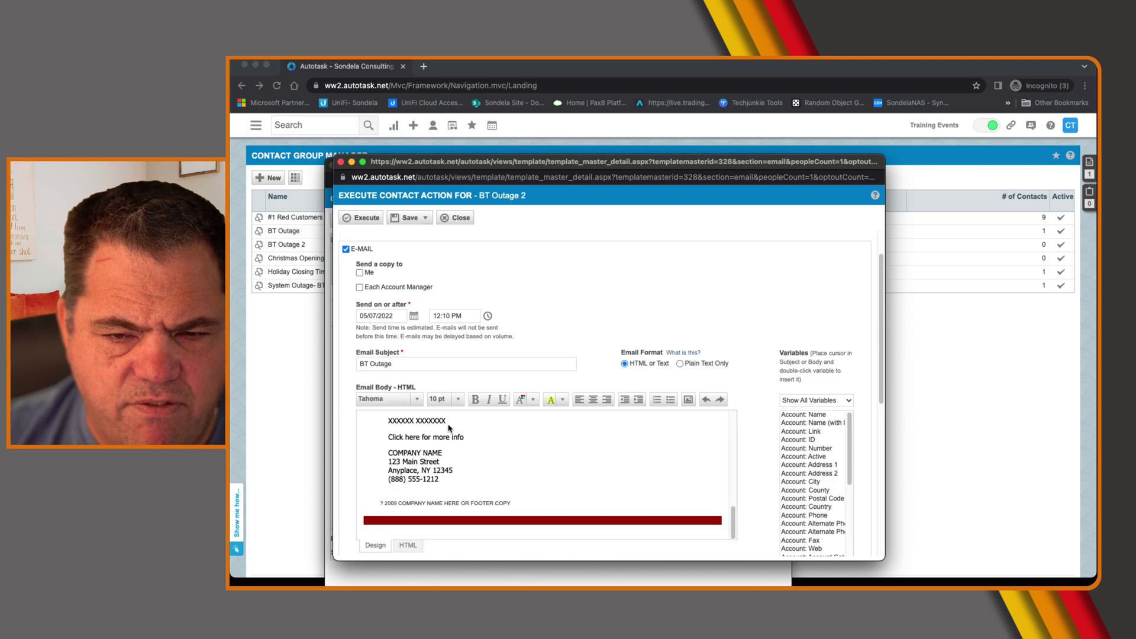
{"action": "left_click", "coordinate": [459, 449]}
{"action": "left_click", "coordinate": [566, 497]}
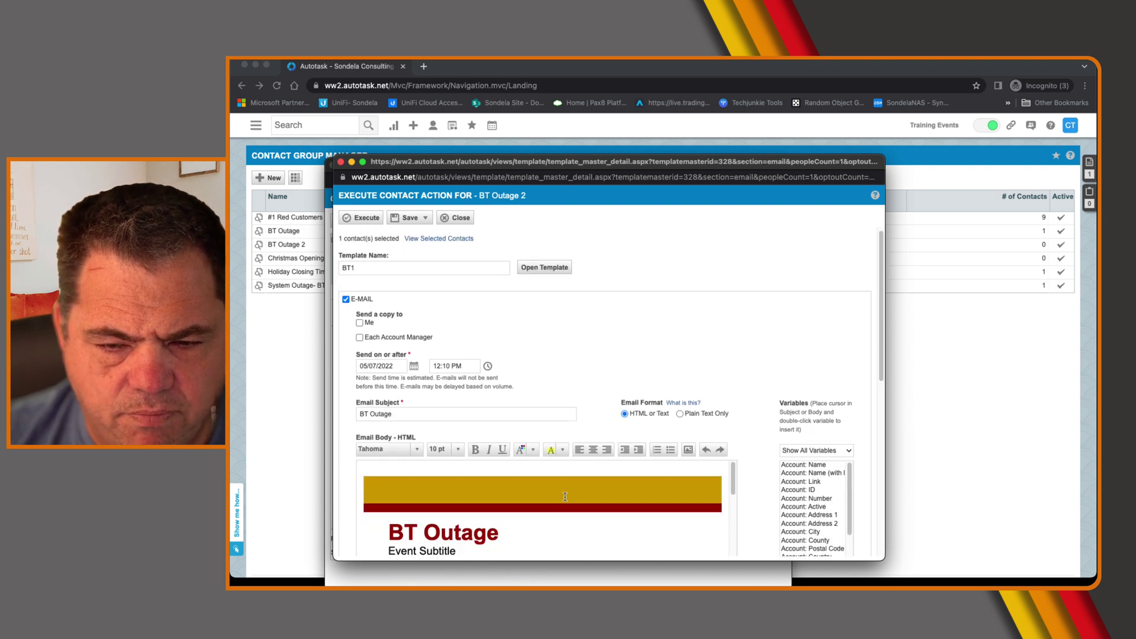
- Send the BT Outage email to the group, scheduled for 05/07/2022 12:10 PM
{"action": "left_click", "coordinate": [365, 219]}
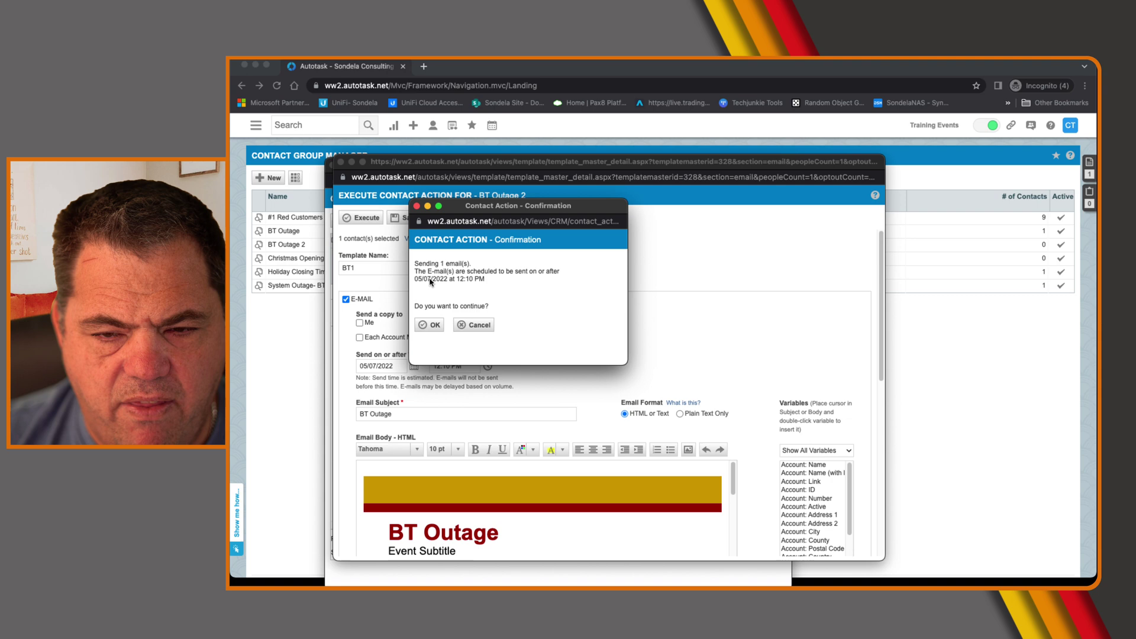
{"action": "left_click_drag", "start_coordinate": [417, 280], "coordinate": [491, 286]}
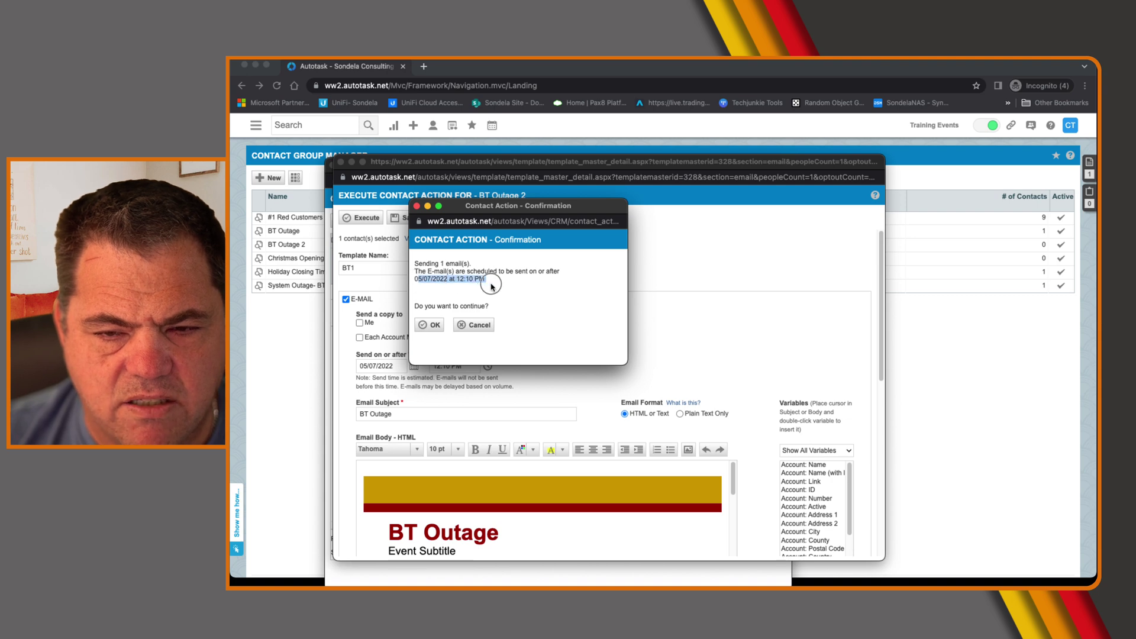
{"action": "left_click", "coordinate": [429, 326]}
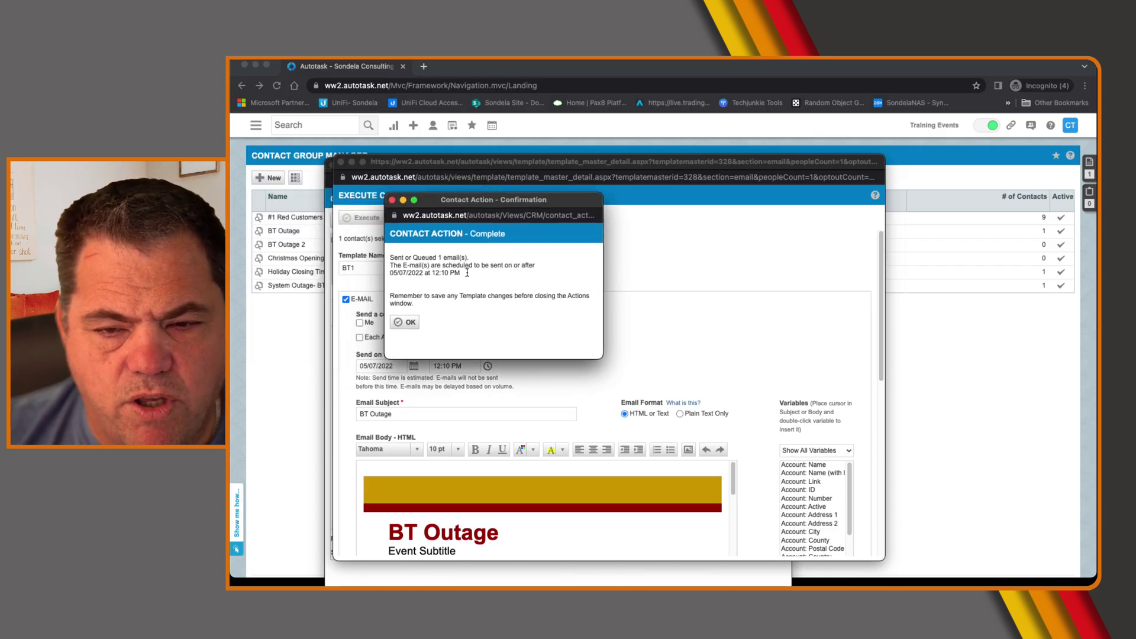
{"action": "left_click", "coordinate": [405, 324]}
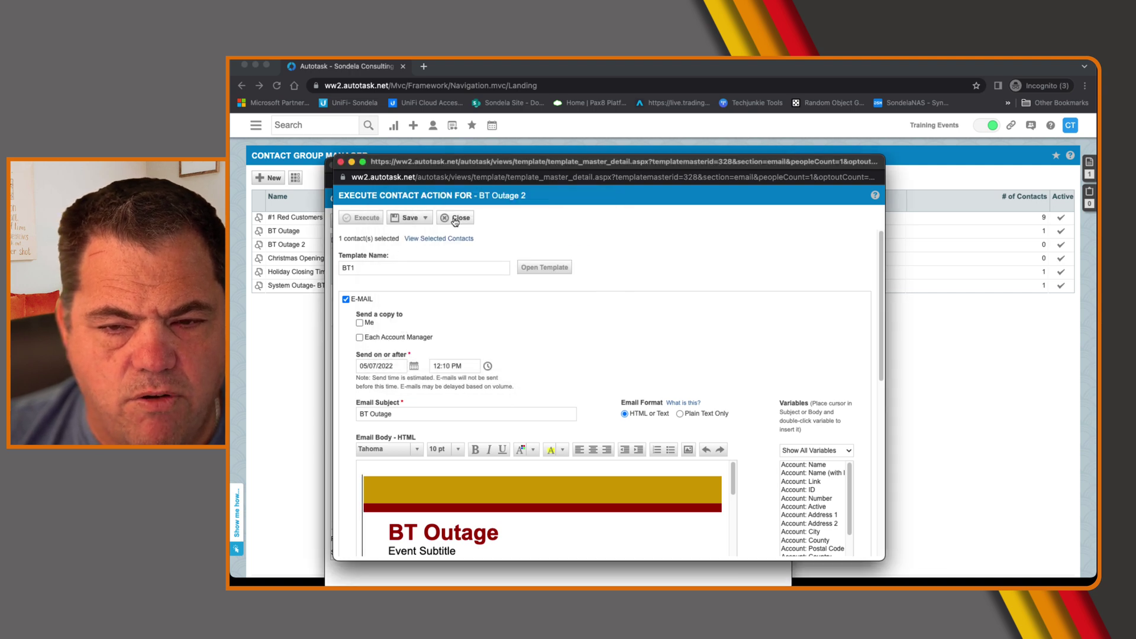
- Close the Execute Contact Action and BT Outage 2 windows, then open CRM > Email History
{"action": "left_click", "coordinate": [456, 221]}
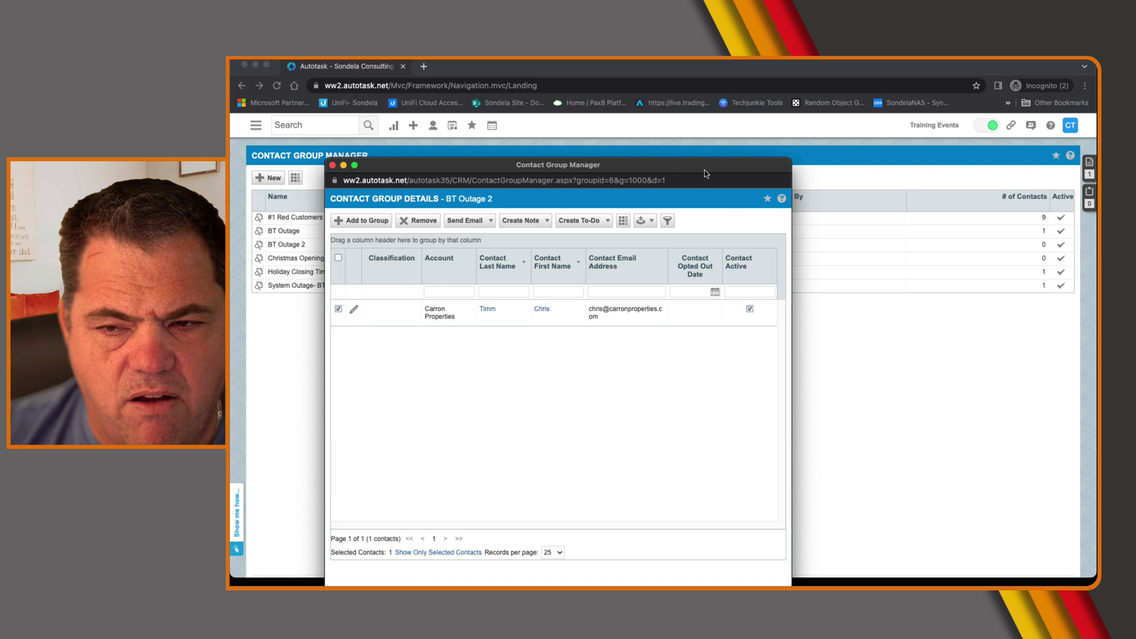
{"action": "left_click", "coordinate": [333, 165]}
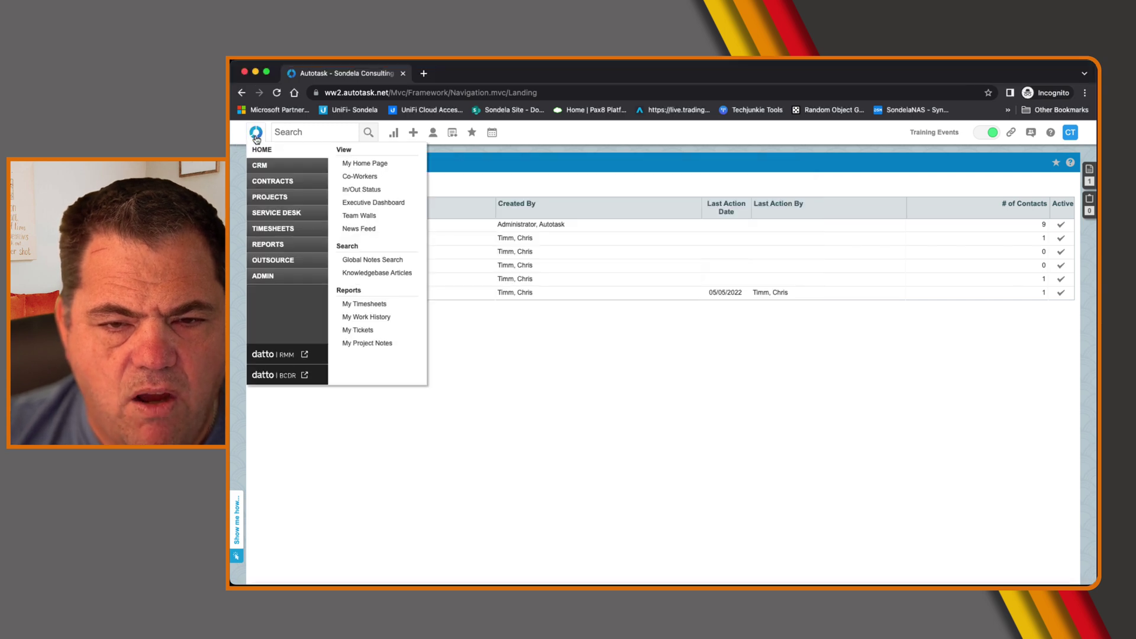
{"action": "left_click", "coordinate": [256, 132]}
{"action": "mouse_move", "coordinate": [264, 168]}
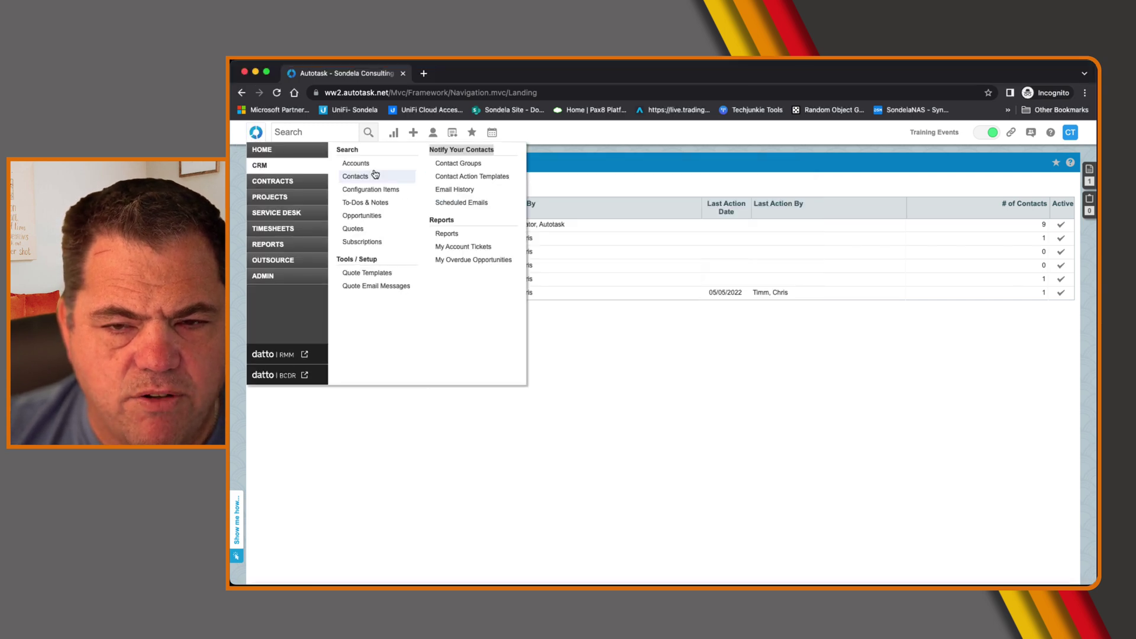
{"action": "left_click", "coordinate": [464, 189]}
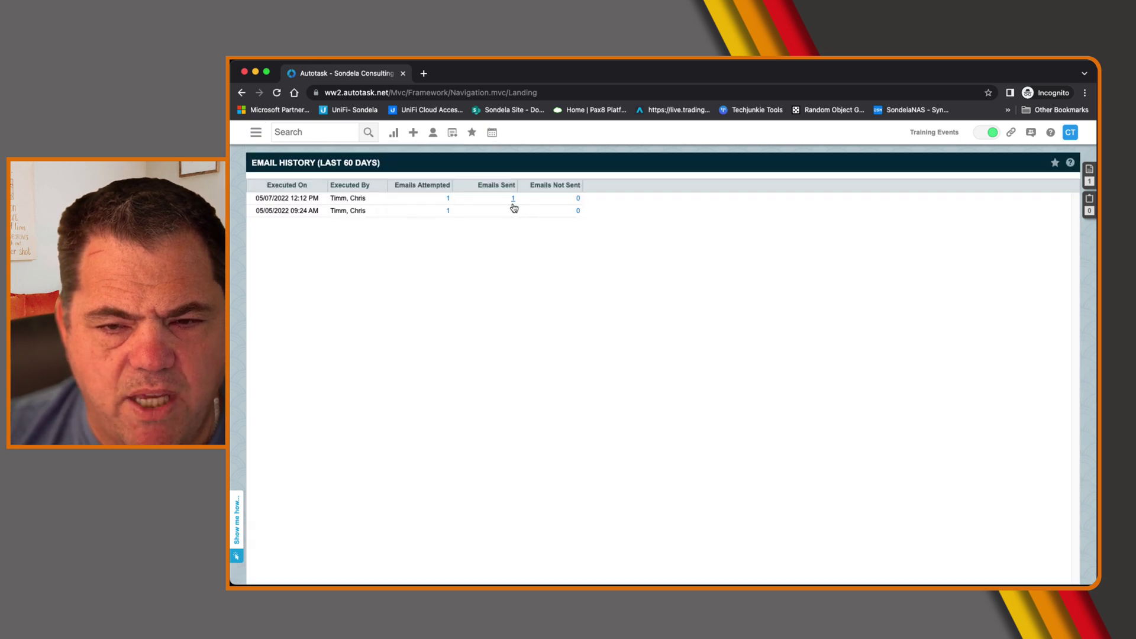
{"action": "left_click_drag", "start_coordinate": [266, 211], "coordinate": [324, 213]}
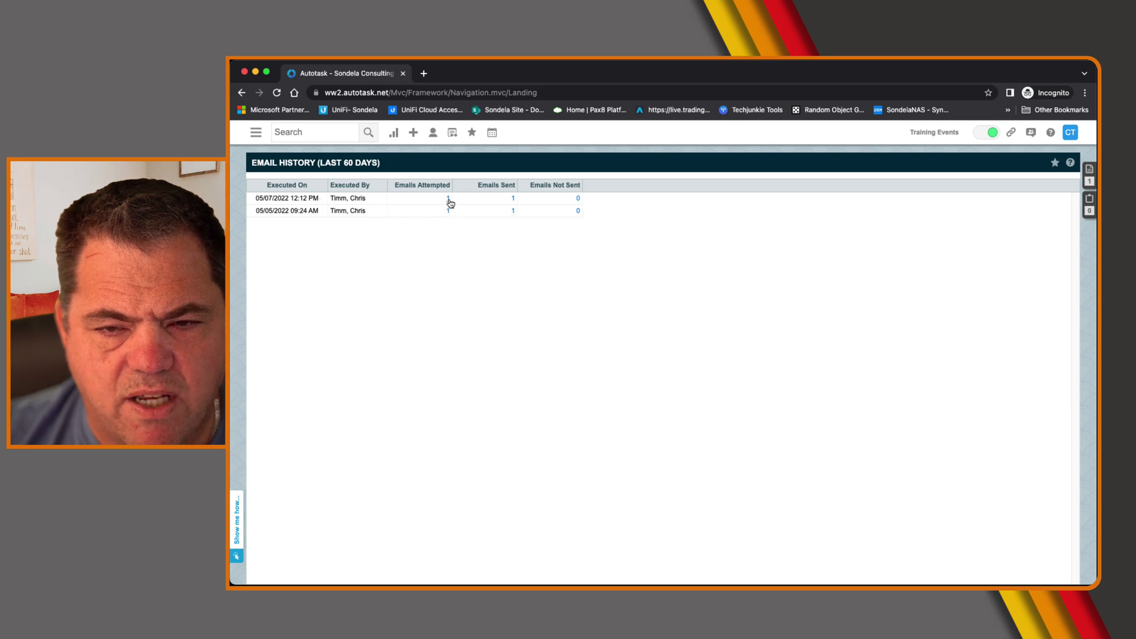
{"action": "left_click", "coordinate": [513, 199]}
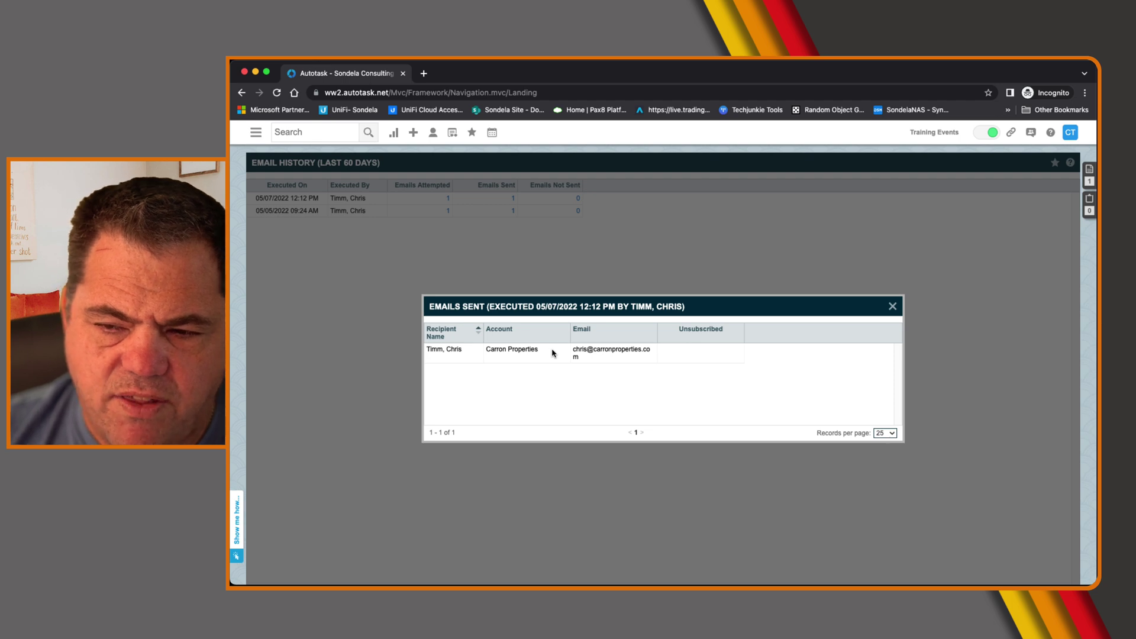
{"action": "left_click", "coordinate": [892, 306]}
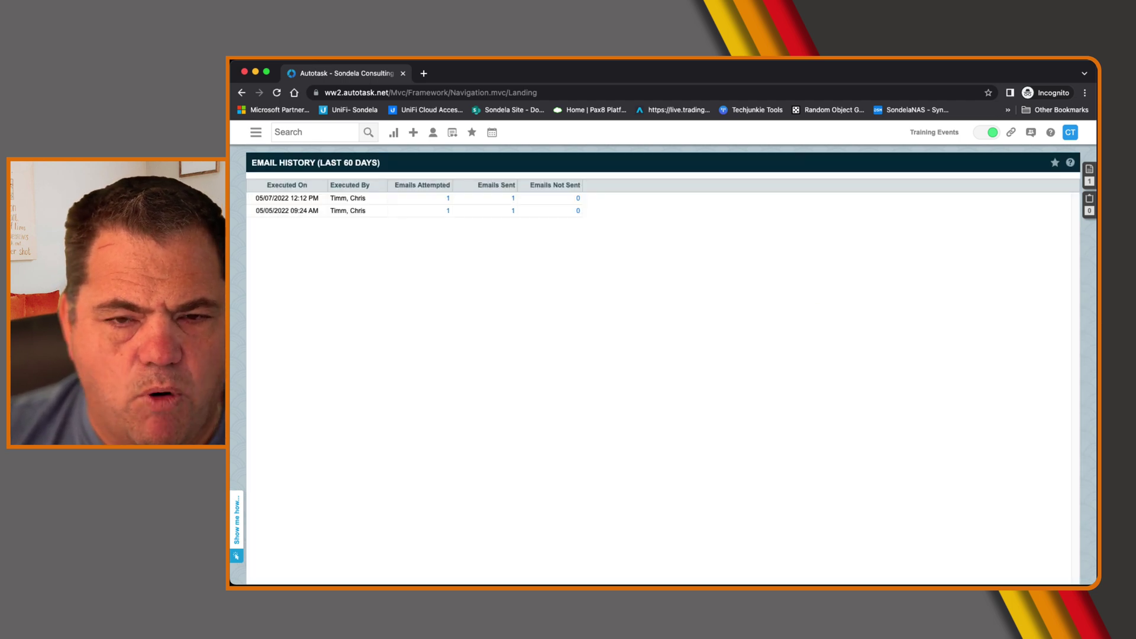